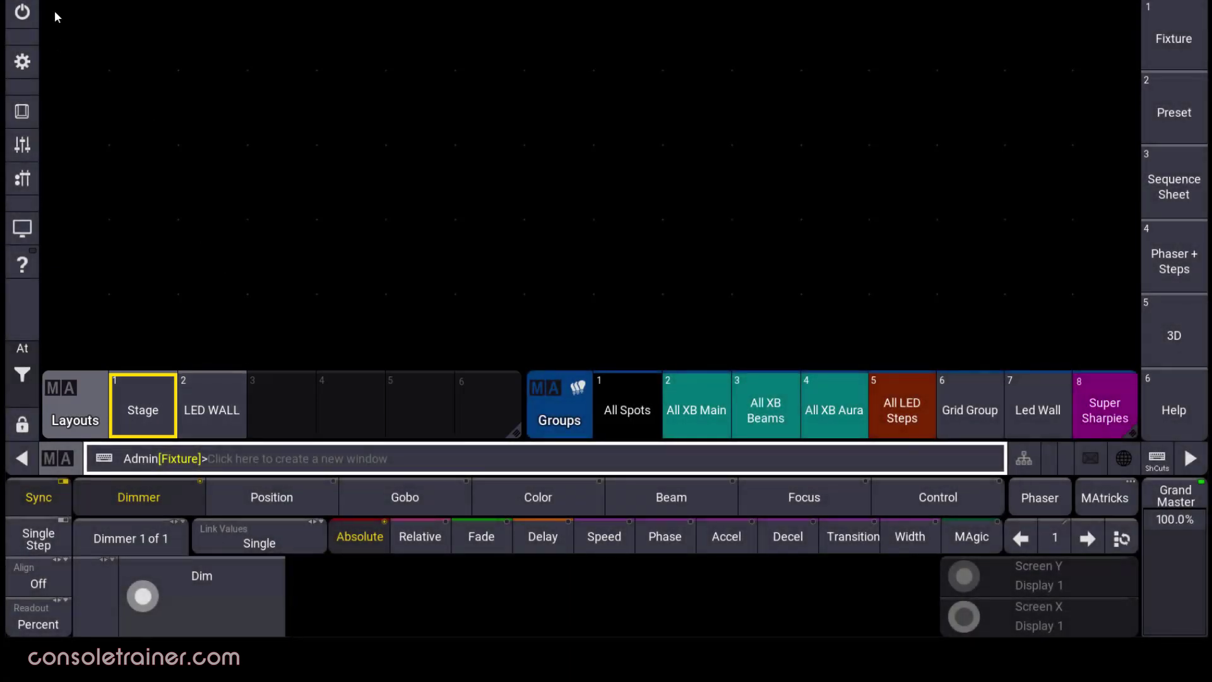
- Add a Layout View window to the empty screen area
{"action": "left_click", "coordinate": [54, 10]}
{"action": "left_click", "coordinate": [408, 174]}
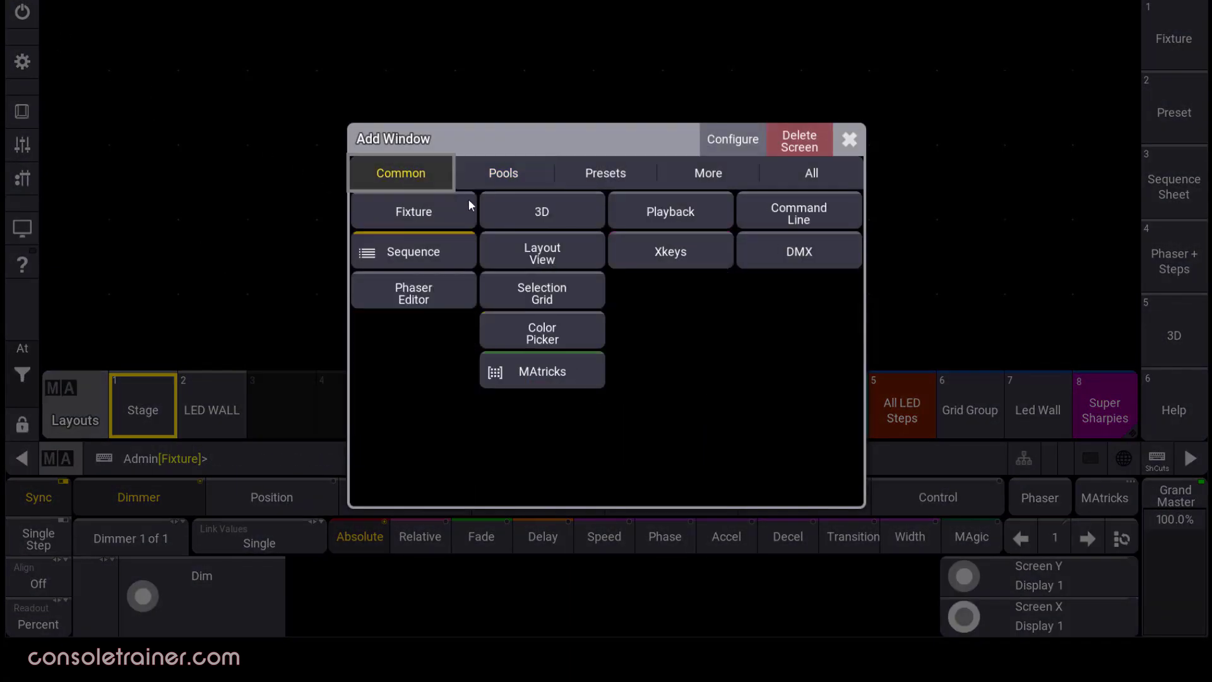
{"action": "left_click", "coordinate": [557, 247]}
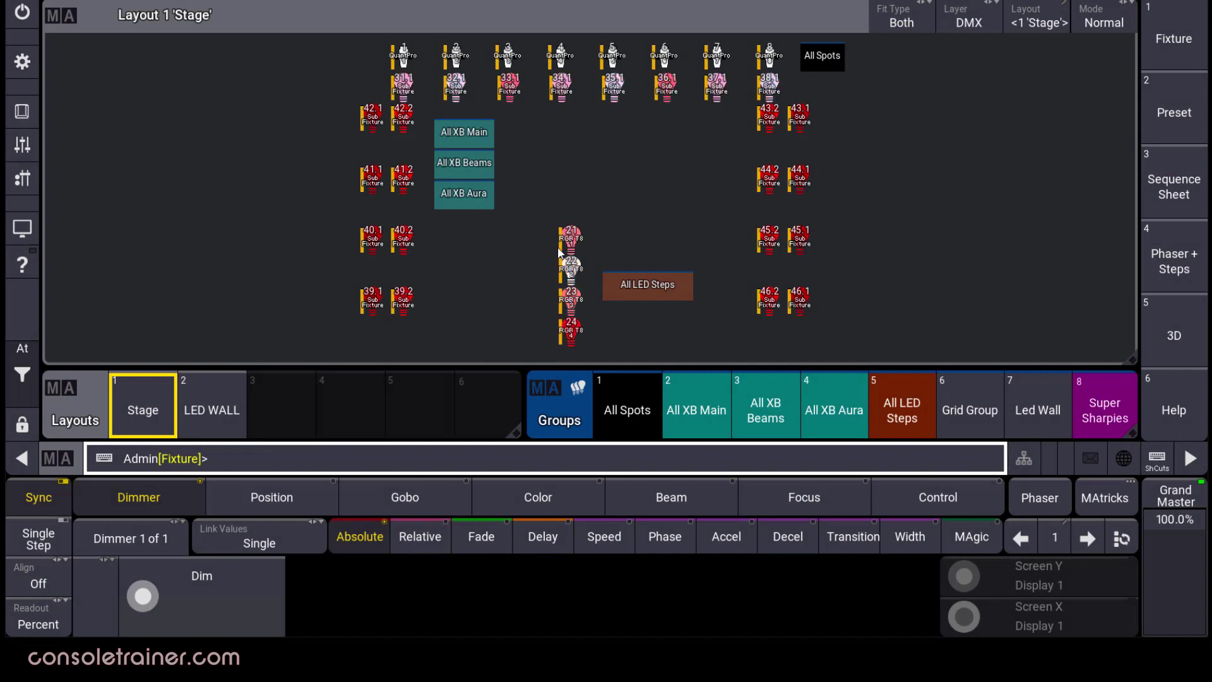
- Select the All Spots group and assign its fixtures to the empty layout 3
{"action": "left_click", "coordinate": [635, 387]}
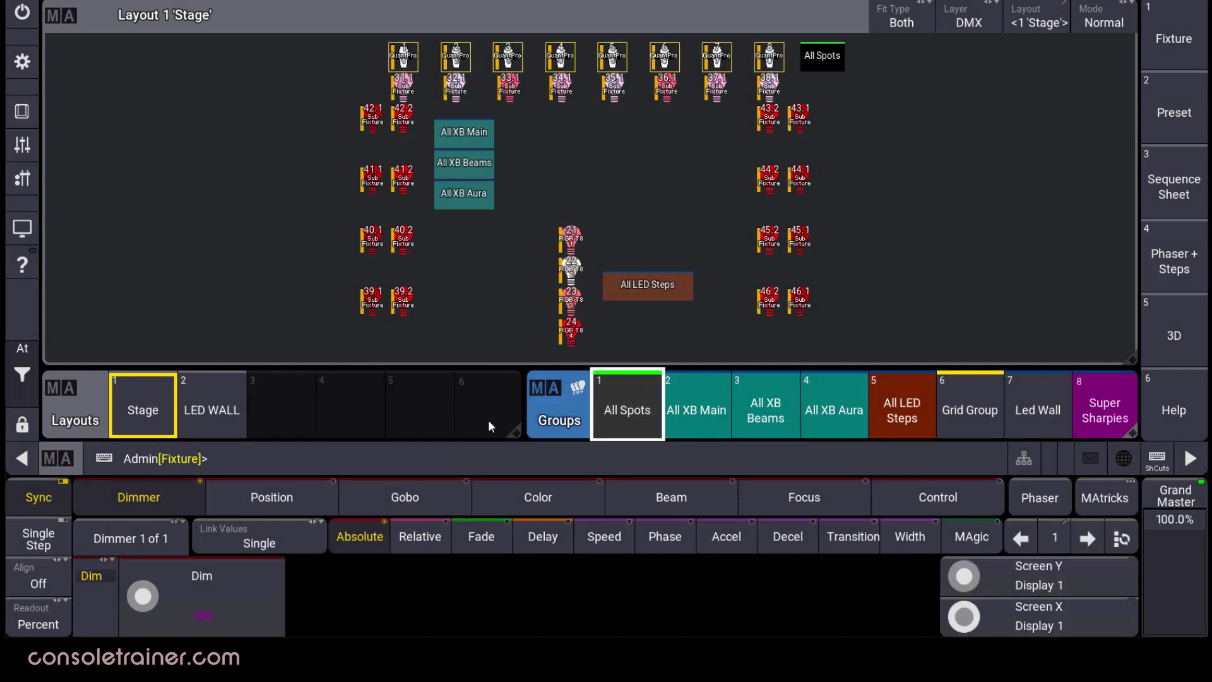
{"action": "left_click", "coordinate": [281, 414]}
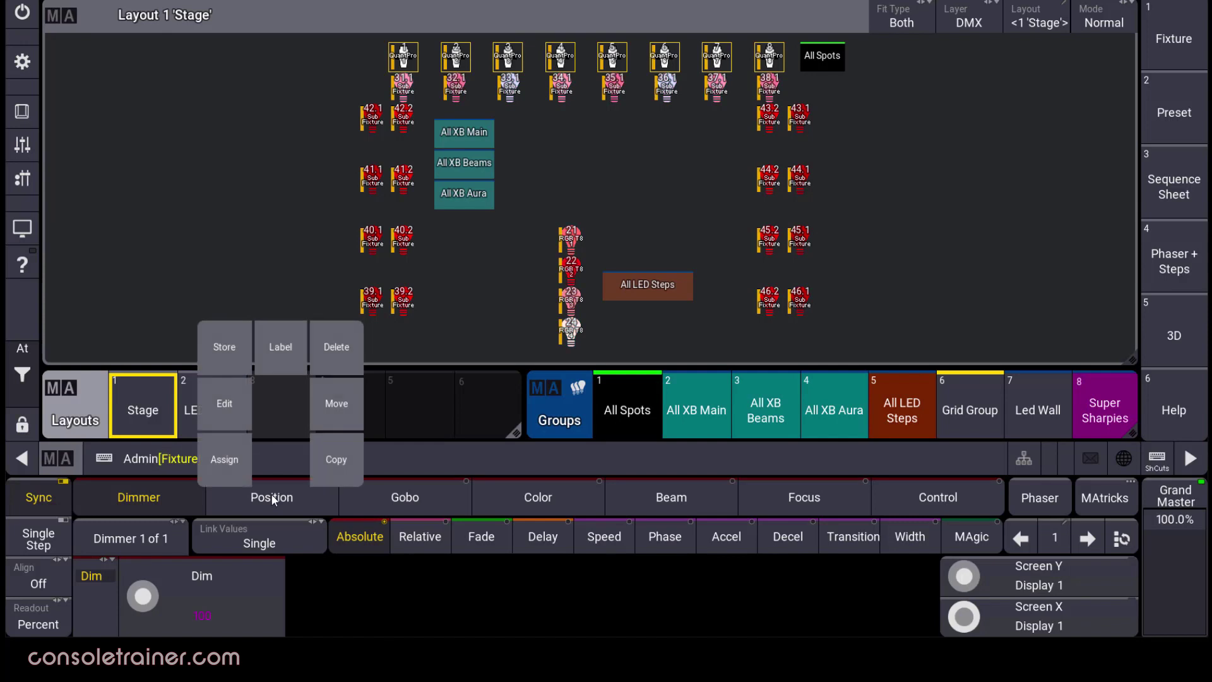
{"action": "left_click", "coordinate": [225, 460]}
{"action": "left_click", "coordinate": [225, 459]}
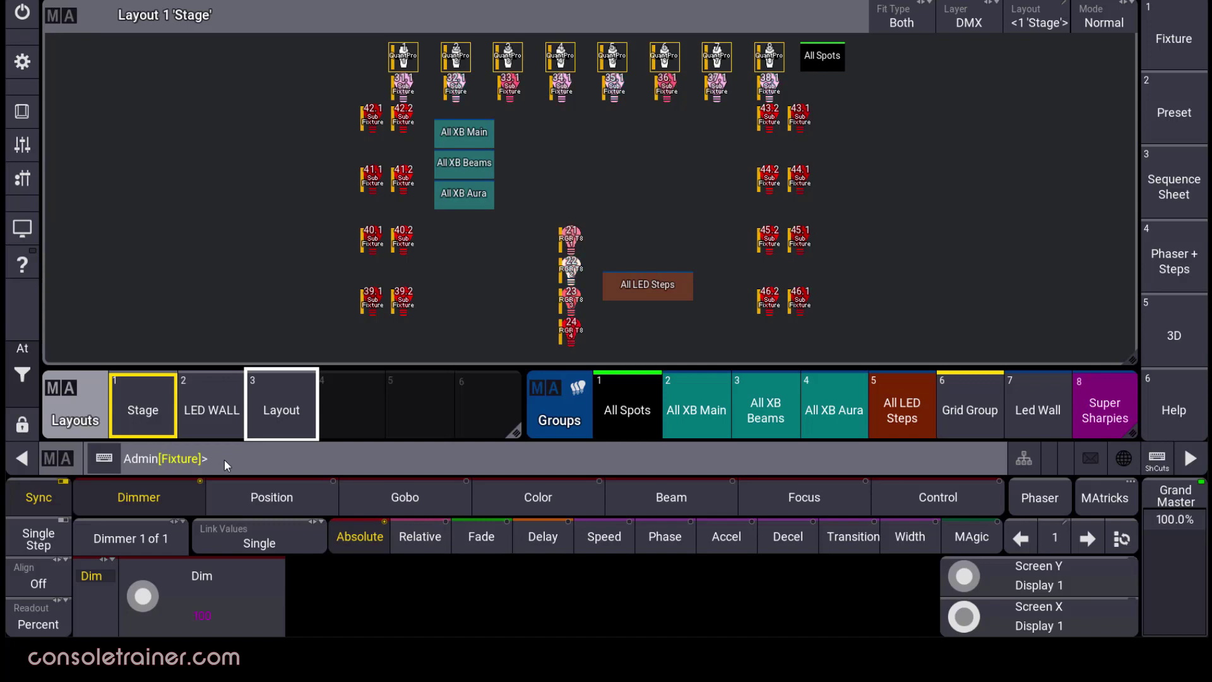
- Display layout 3 in the layout view and label it "My New Layout"
{"action": "left_click", "coordinate": [305, 392]}
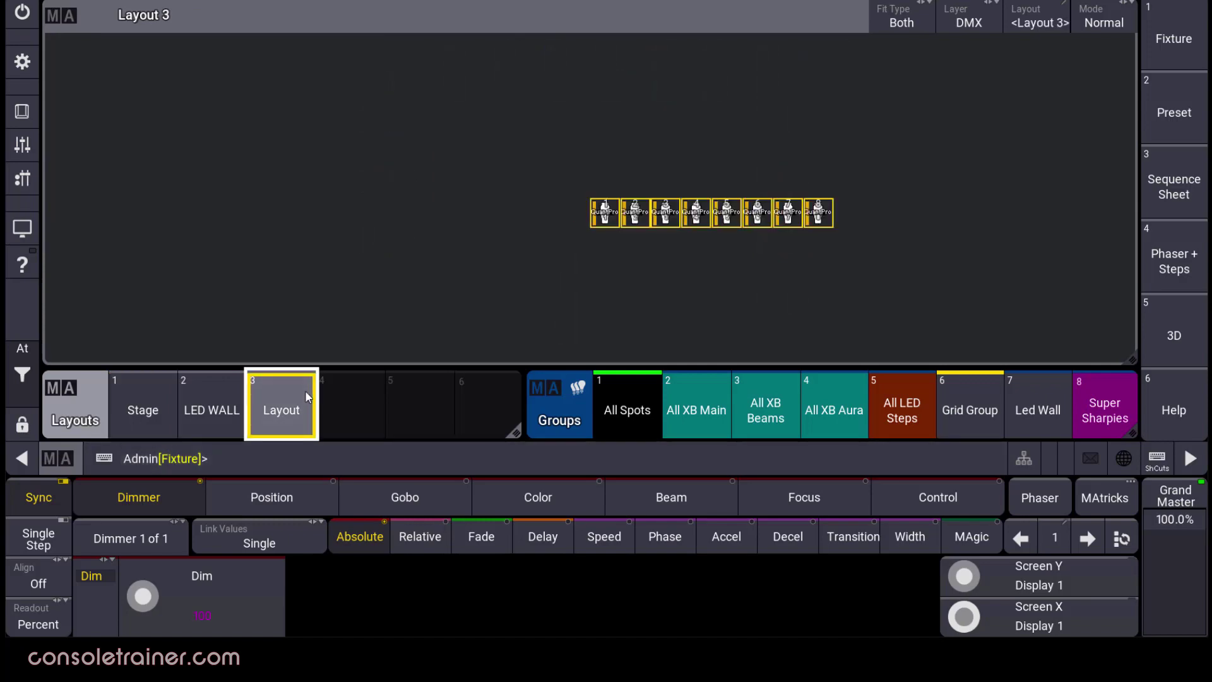
{"action": "type", "text": "My New L"}
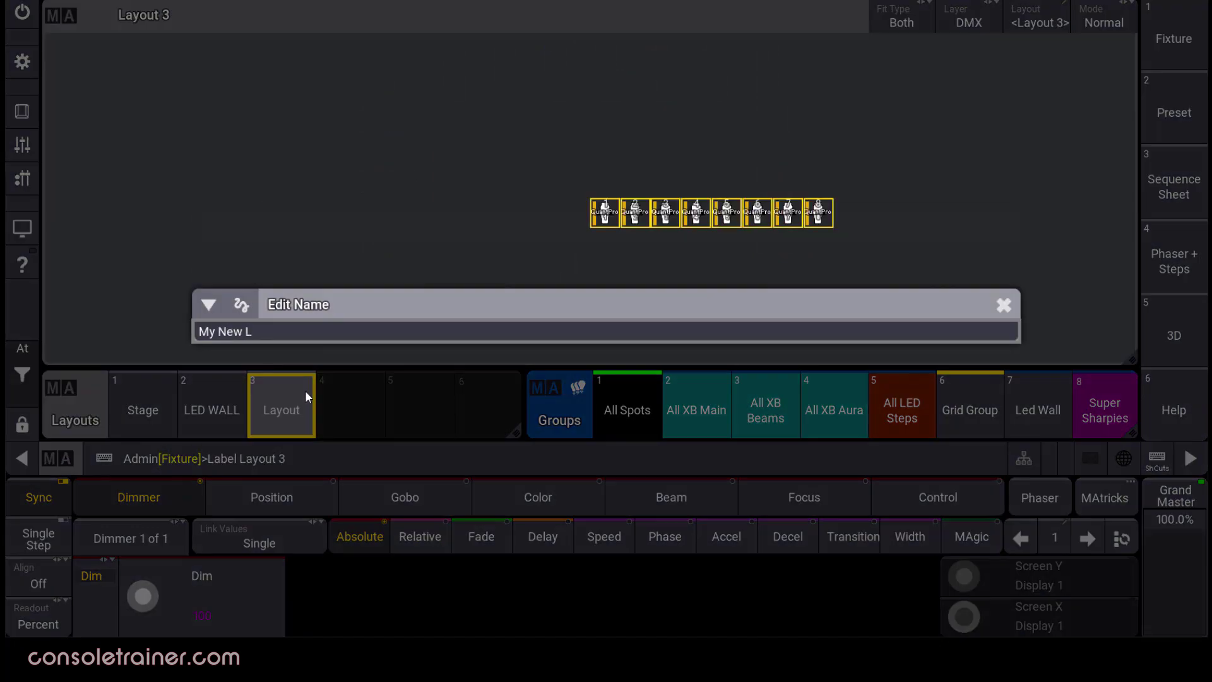
{"action": "type", "text": "ayout"}
{"action": "key", "text": "Return"}
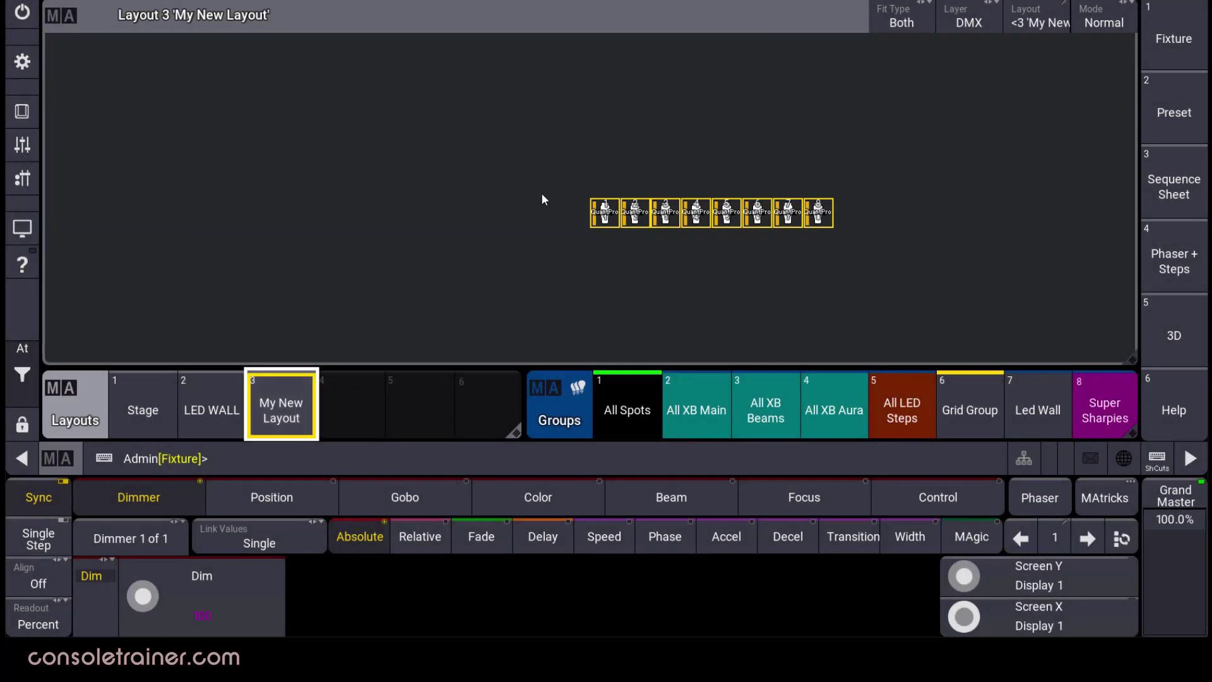
- Switch the layout view from Normal to Setup mode
{"action": "left_click", "coordinate": [1121, 19]}
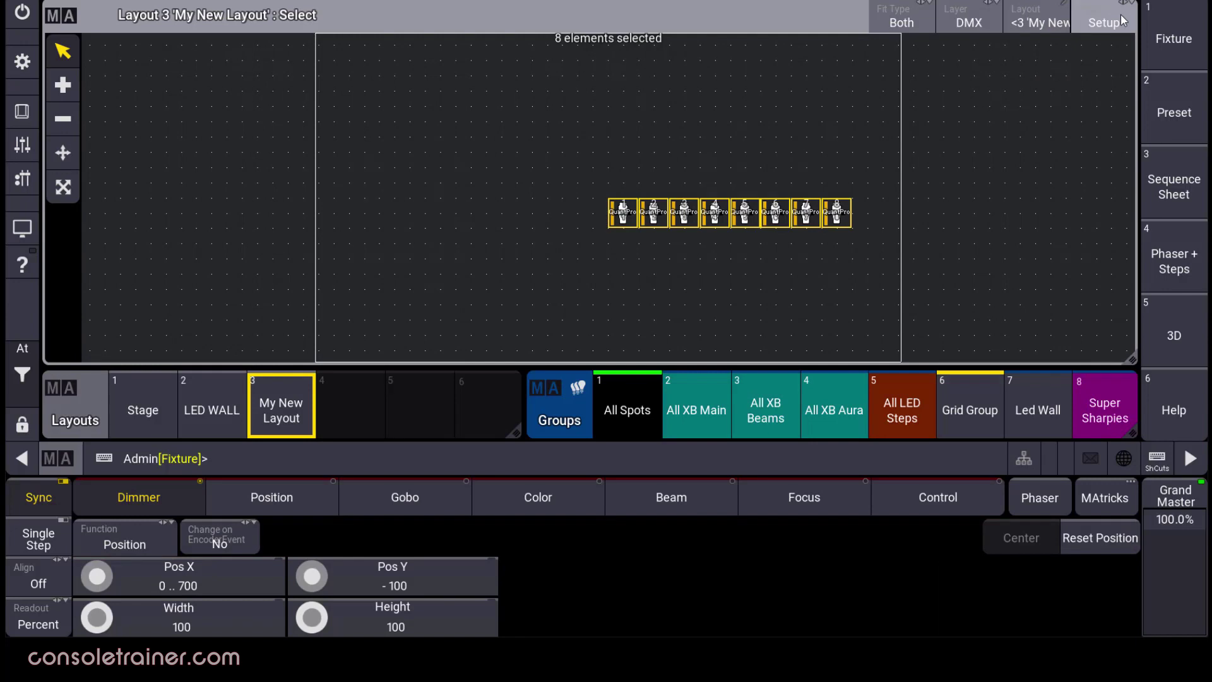
{"action": "left_click", "coordinate": [1122, 20]}
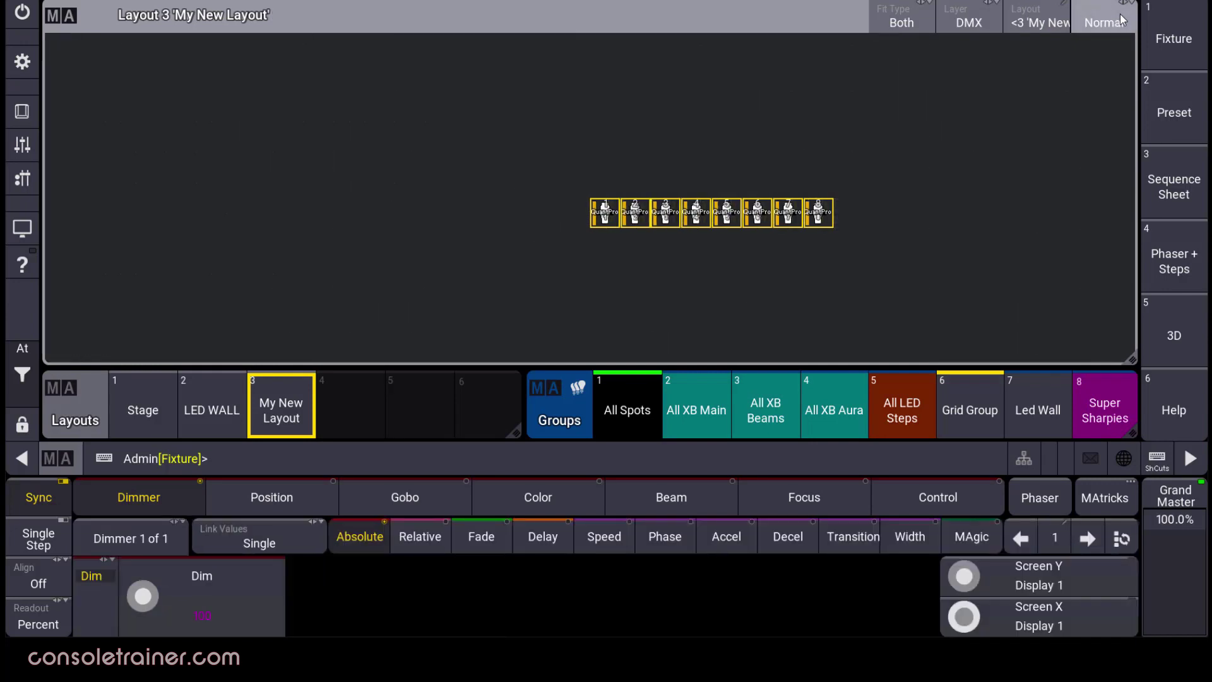
{"action": "left_click", "coordinate": [1122, 20]}
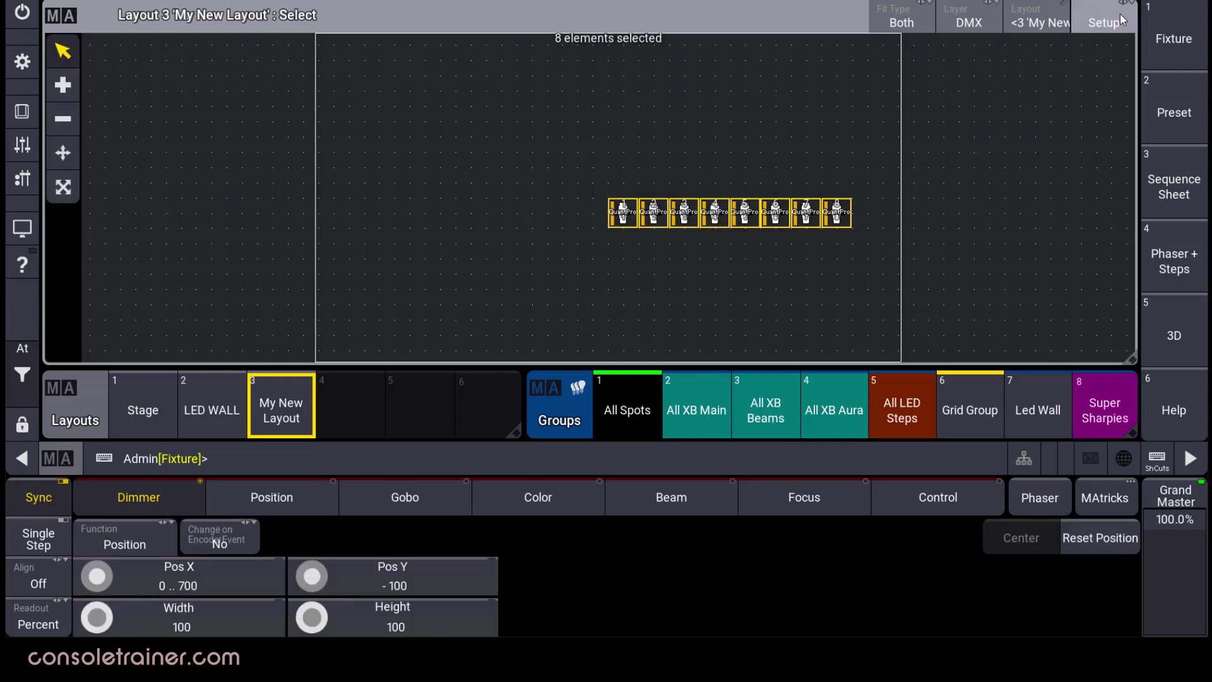
- Open the Layout View settings, try the Canvas fit type and set it back to Both
{"action": "left_click", "coordinate": [54, 14]}
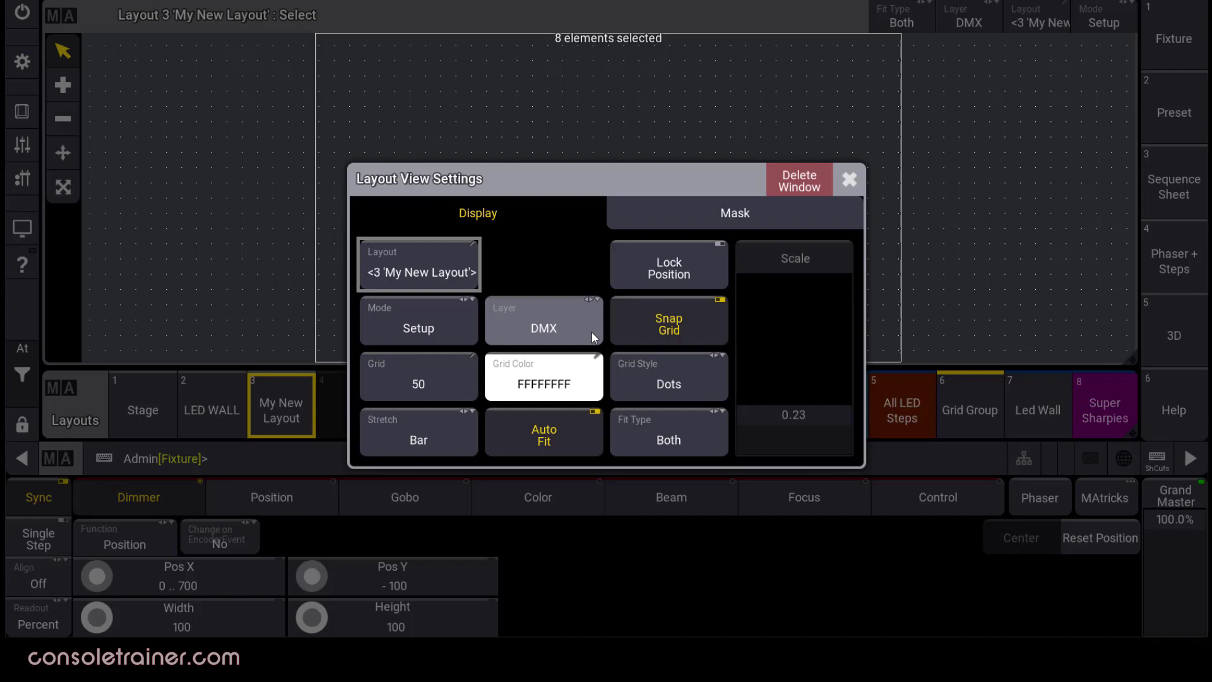
{"action": "left_click", "coordinate": [685, 442]}
{"action": "left_click", "coordinate": [685, 441]}
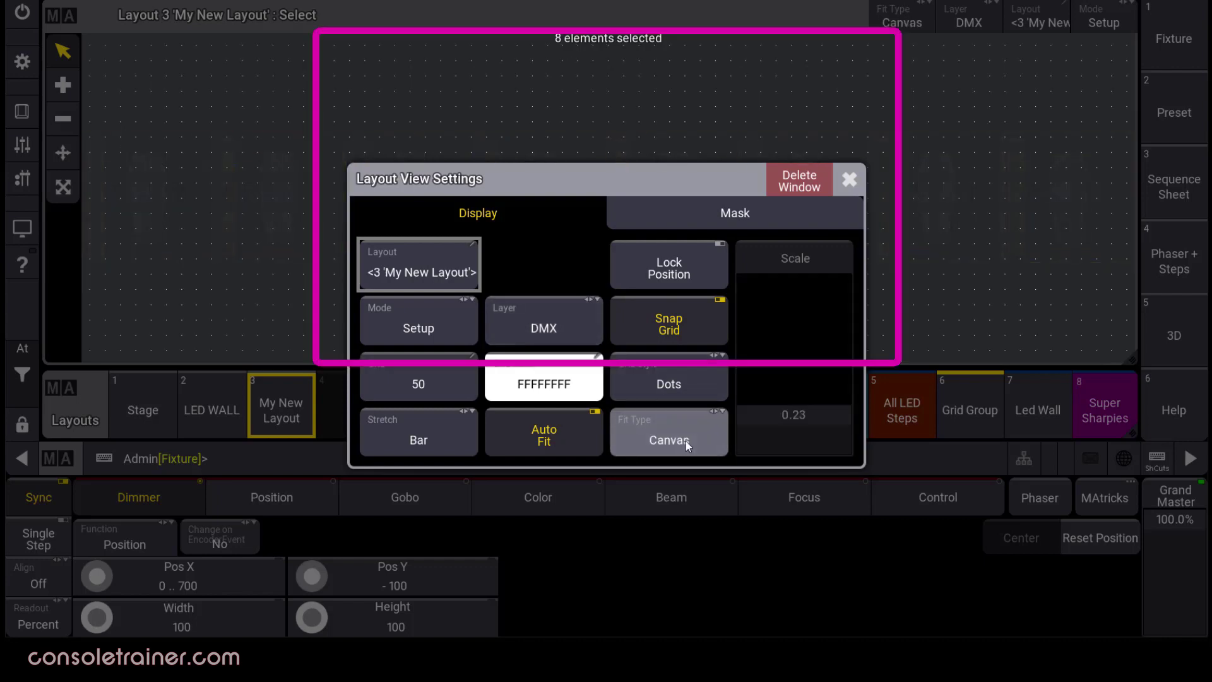
{"action": "left_click_drag", "start_coordinate": [677, 182], "coordinate": [675, 328]}
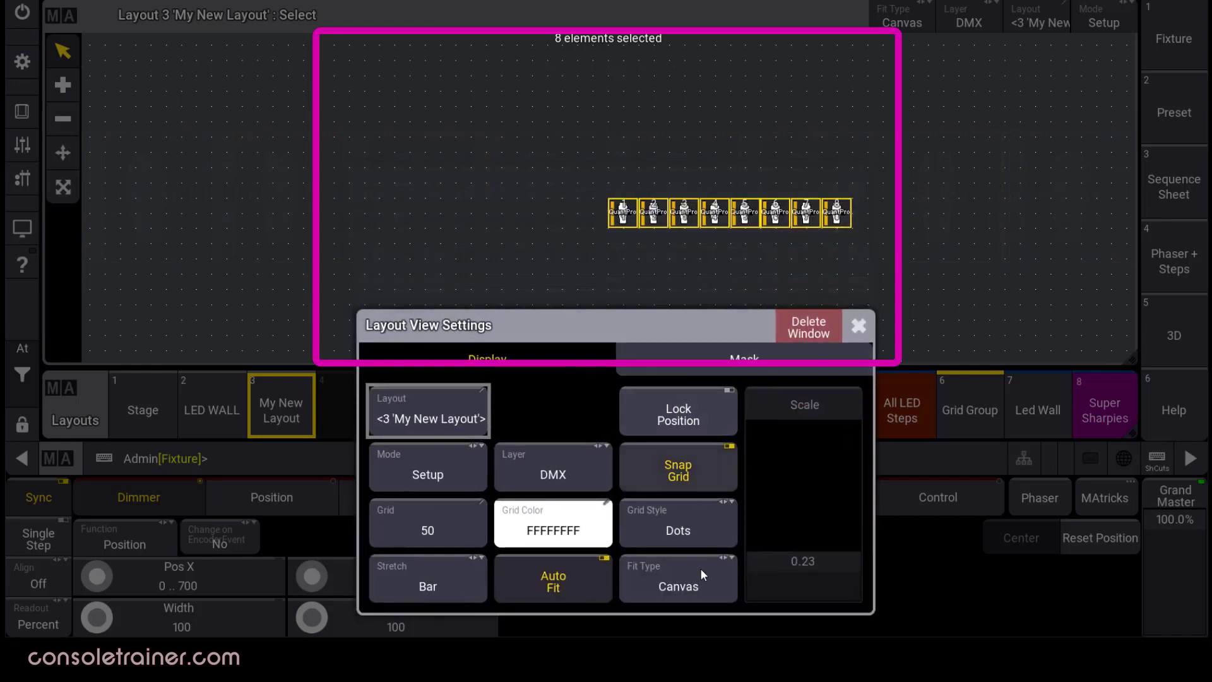
{"action": "left_click", "coordinate": [702, 587]}
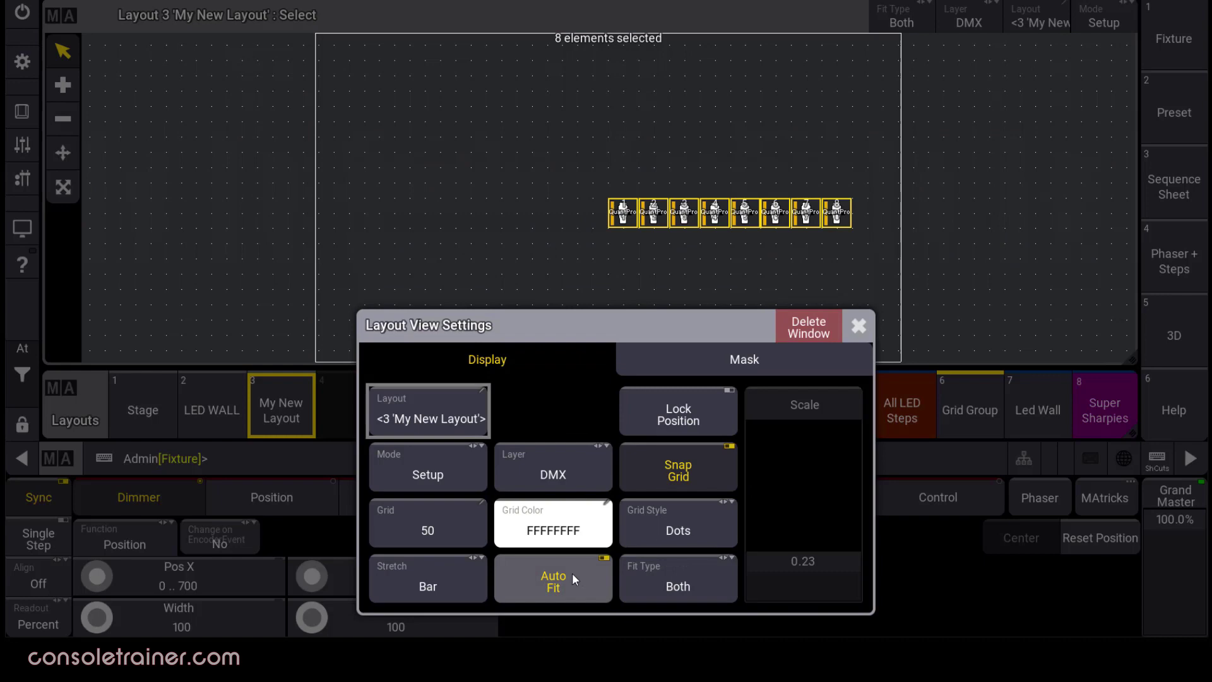
- Try the Crop stretch and return to Bar, and turn Auto Fit off and on again
{"action": "left_click", "coordinate": [459, 577]}
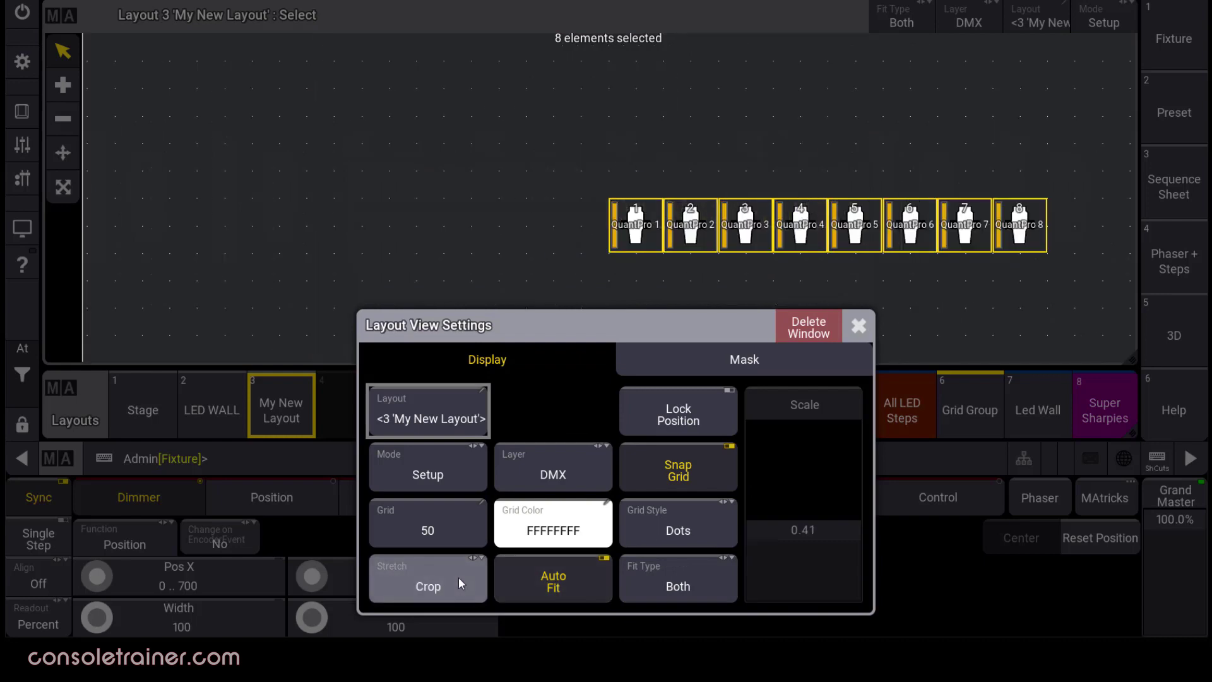
{"action": "left_click", "coordinate": [458, 577]}
{"action": "left_click", "coordinate": [459, 577]}
{"action": "left_click", "coordinate": [543, 587]}
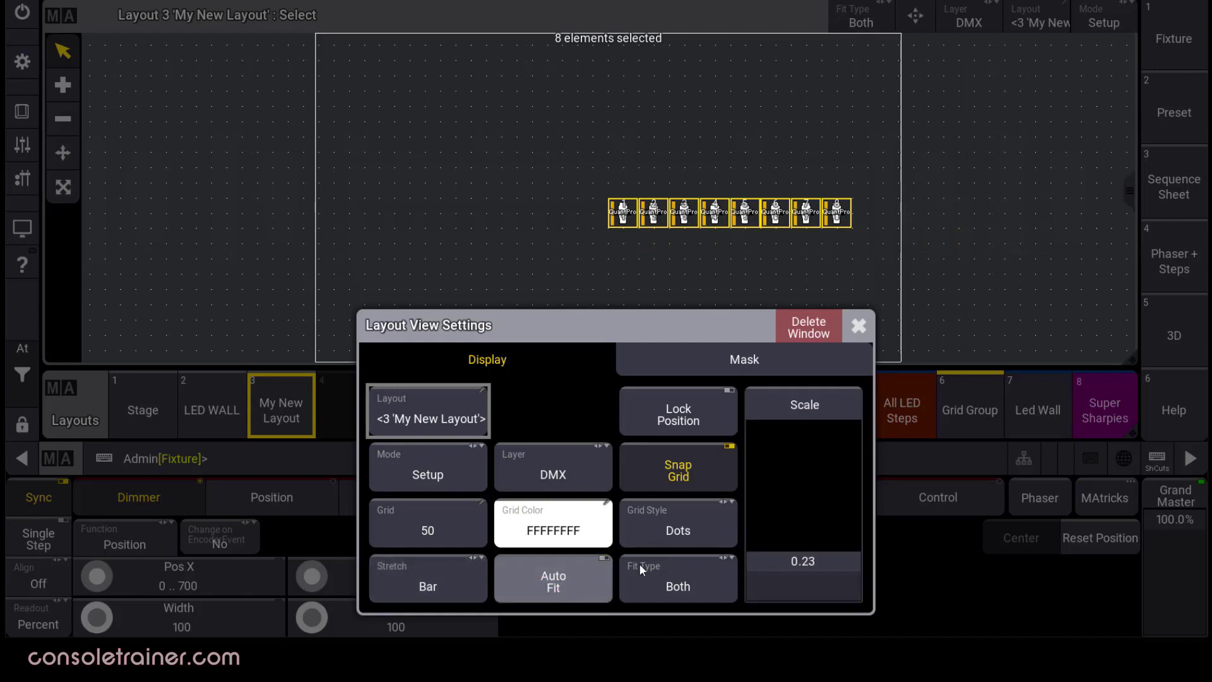
{"action": "mouse_move", "coordinate": [768, 562]}
{"action": "left_mouse_down"}
{"action": "mouse_move", "coordinate": [770, 543]}
{"action": "mouse_move", "coordinate": [774, 563]}
{"action": "left_mouse_up"}
{"action": "left_click", "coordinate": [591, 579]}
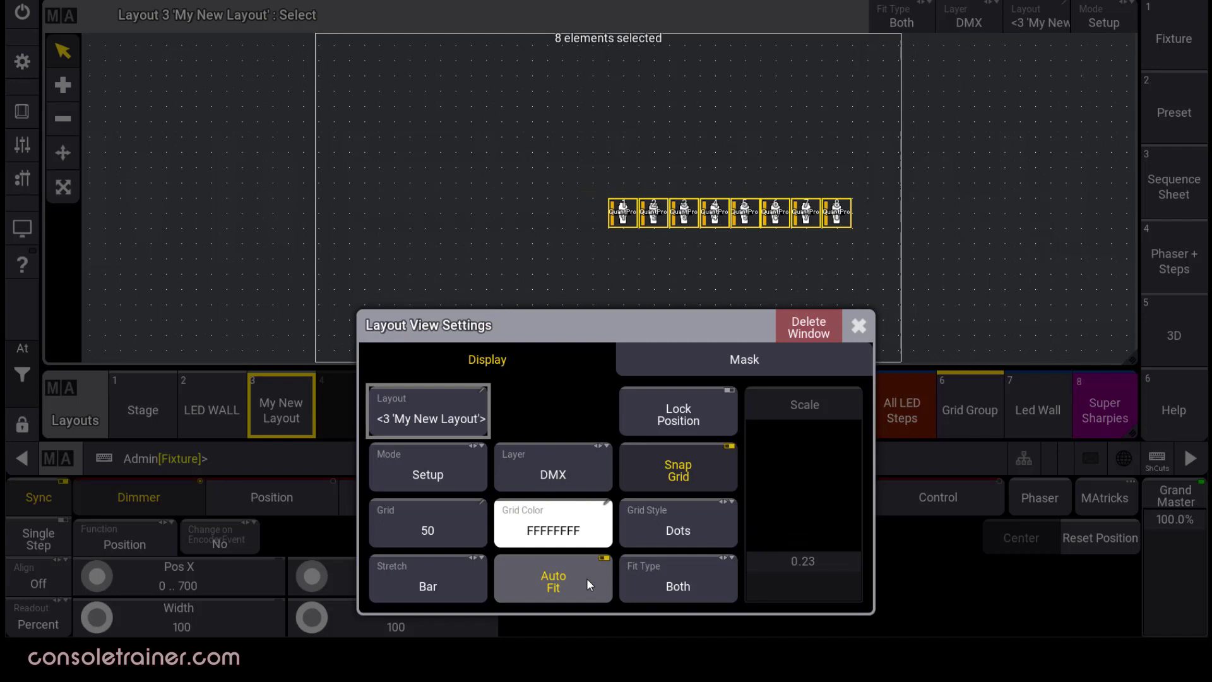
- Try the grid styles Lines and Off, restore Dots, and close the layout view settings
{"action": "left_click", "coordinate": [707, 514]}
{"action": "left_click", "coordinate": [707, 514]}
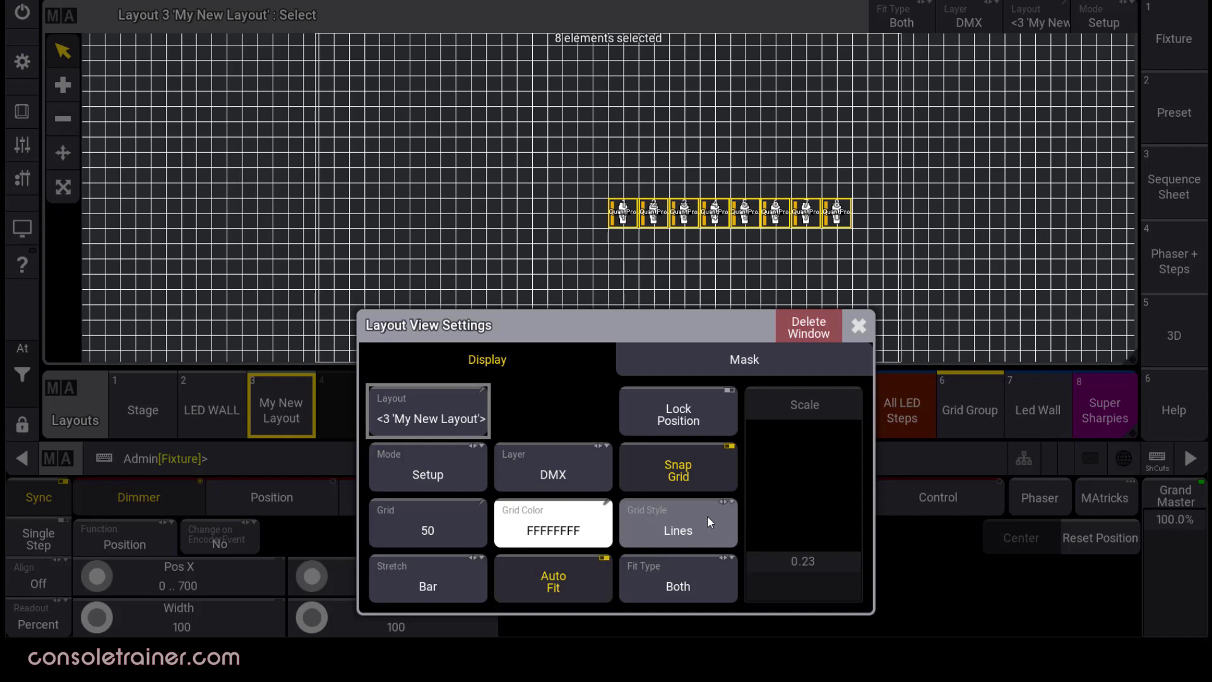
{"action": "left_click", "coordinate": [707, 515]}
{"action": "left_click", "coordinate": [707, 515]}
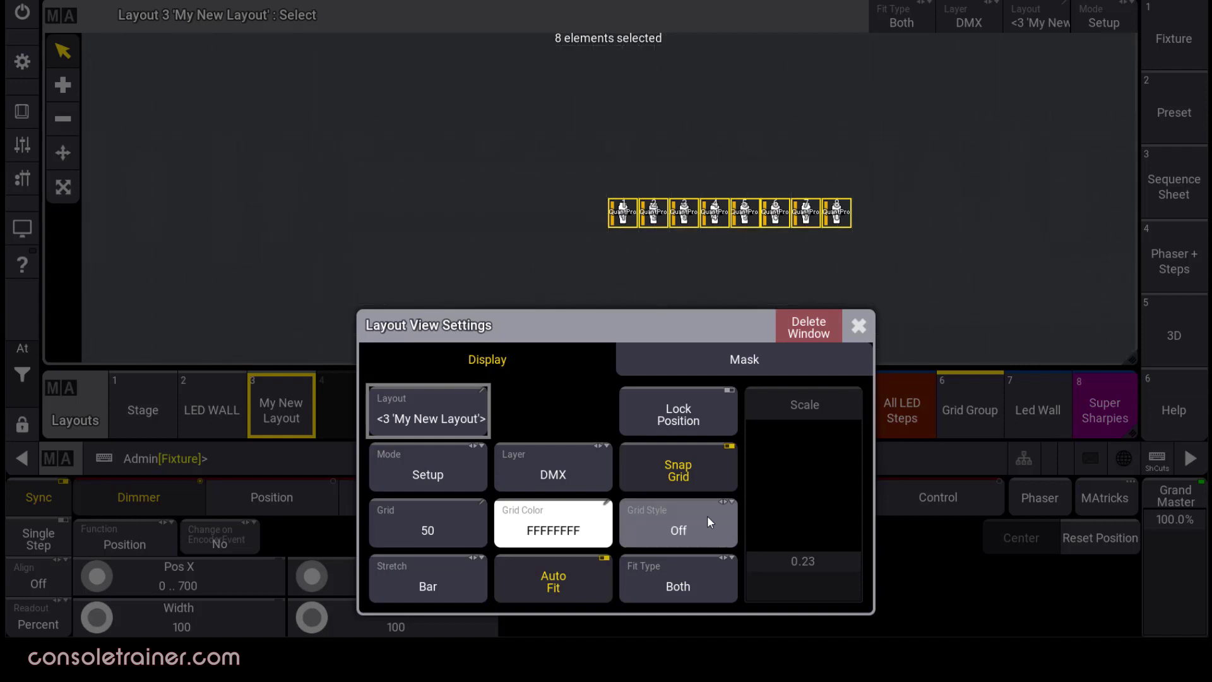
{"action": "left_click", "coordinate": [707, 515]}
{"action": "left_click", "coordinate": [717, 364]}
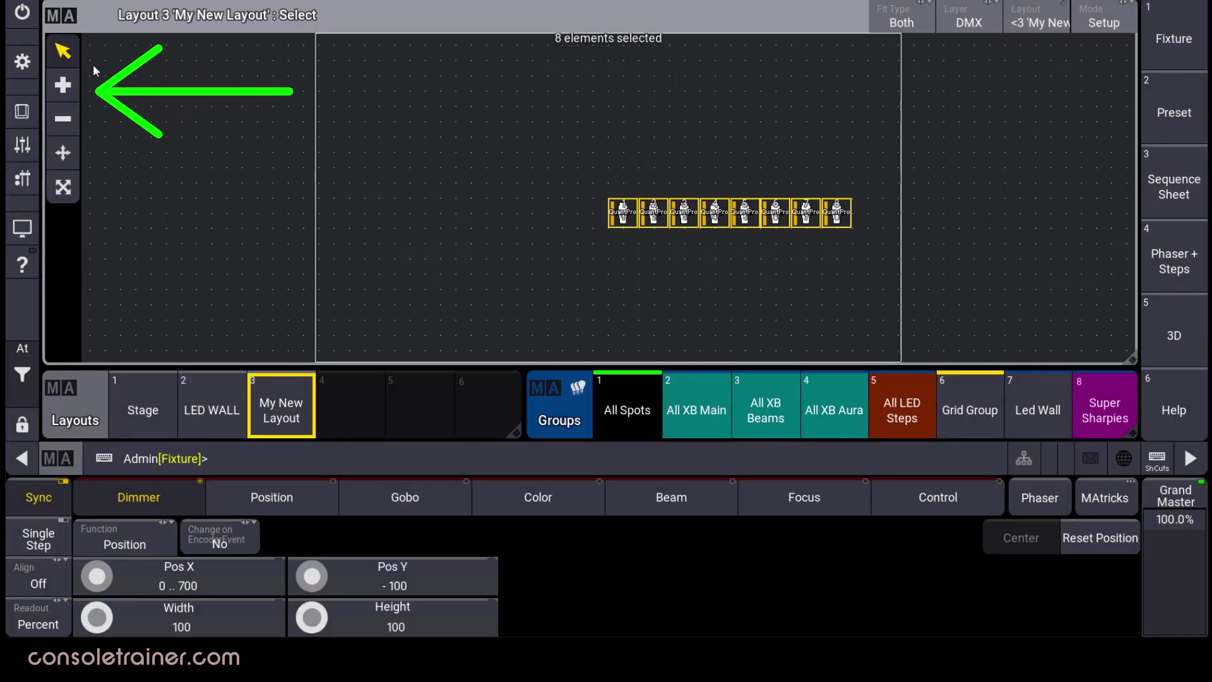
- Select only the first spot fixture in the row with the Select tool
{"action": "left_click", "coordinate": [63, 55]}
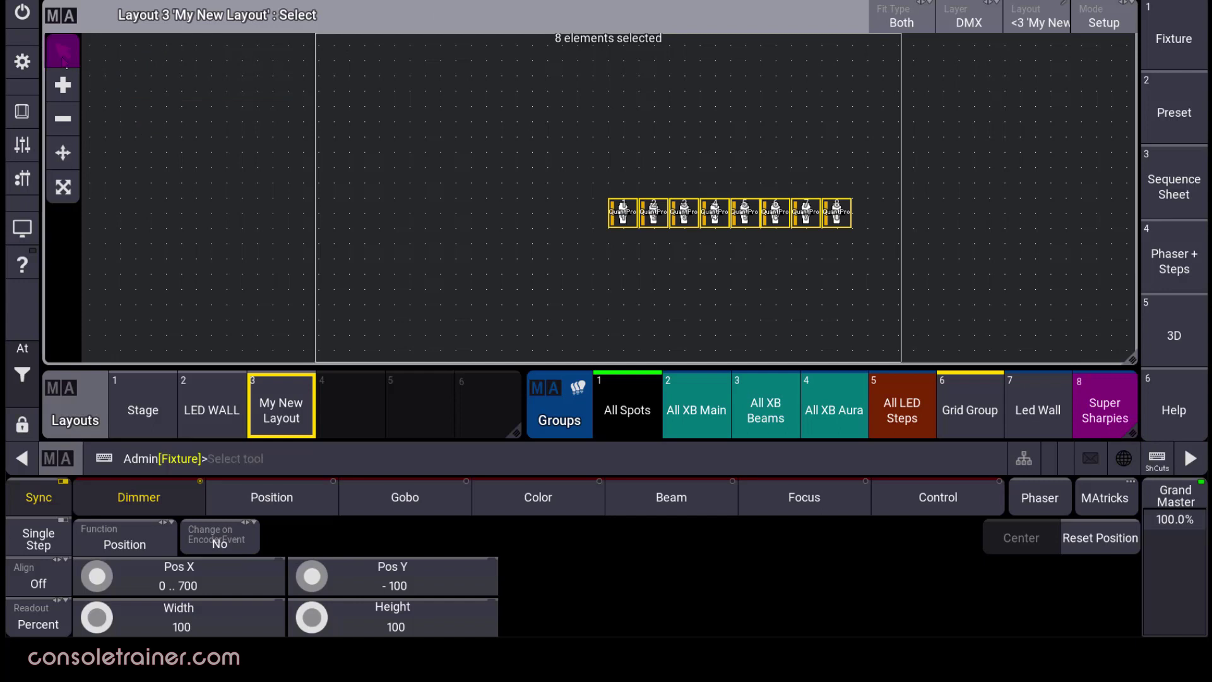
{"action": "left_click", "coordinate": [621, 217]}
- Add an element in the canvas's upper-left area, assign Sequence 1 'LOOK' to it and turn on its Bar
{"action": "left_click", "coordinate": [62, 84]}
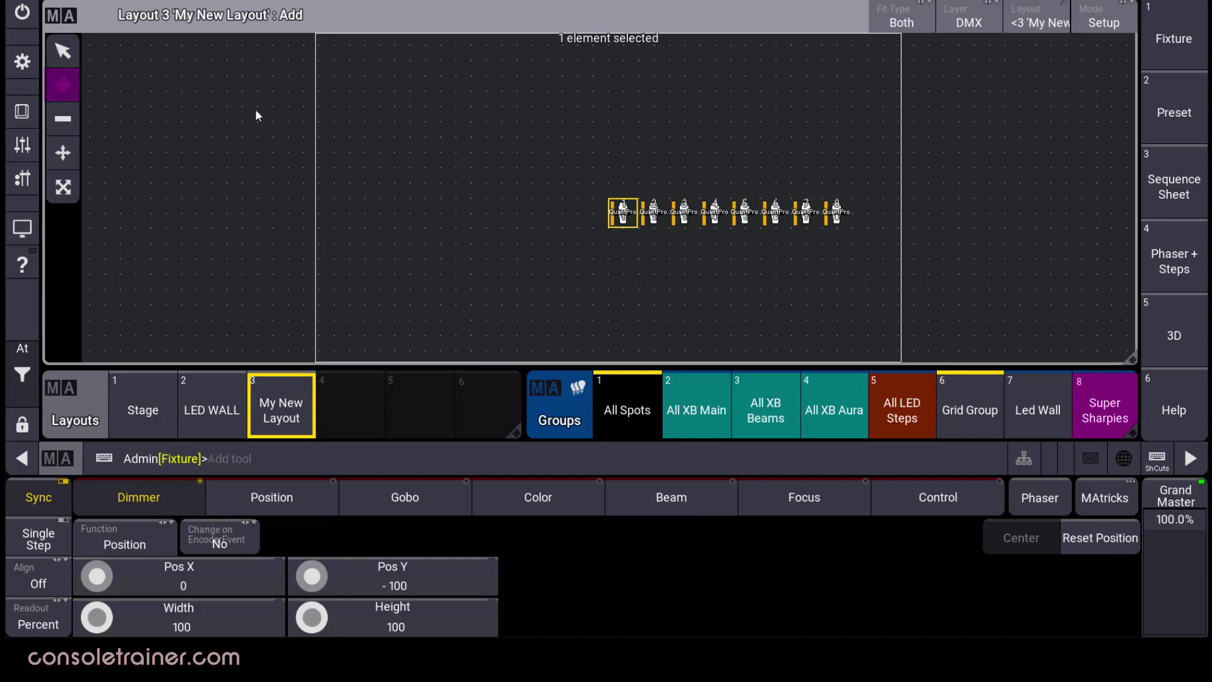
{"action": "left_click", "coordinate": [402, 128]}
{"action": "left_click", "coordinate": [410, 67]}
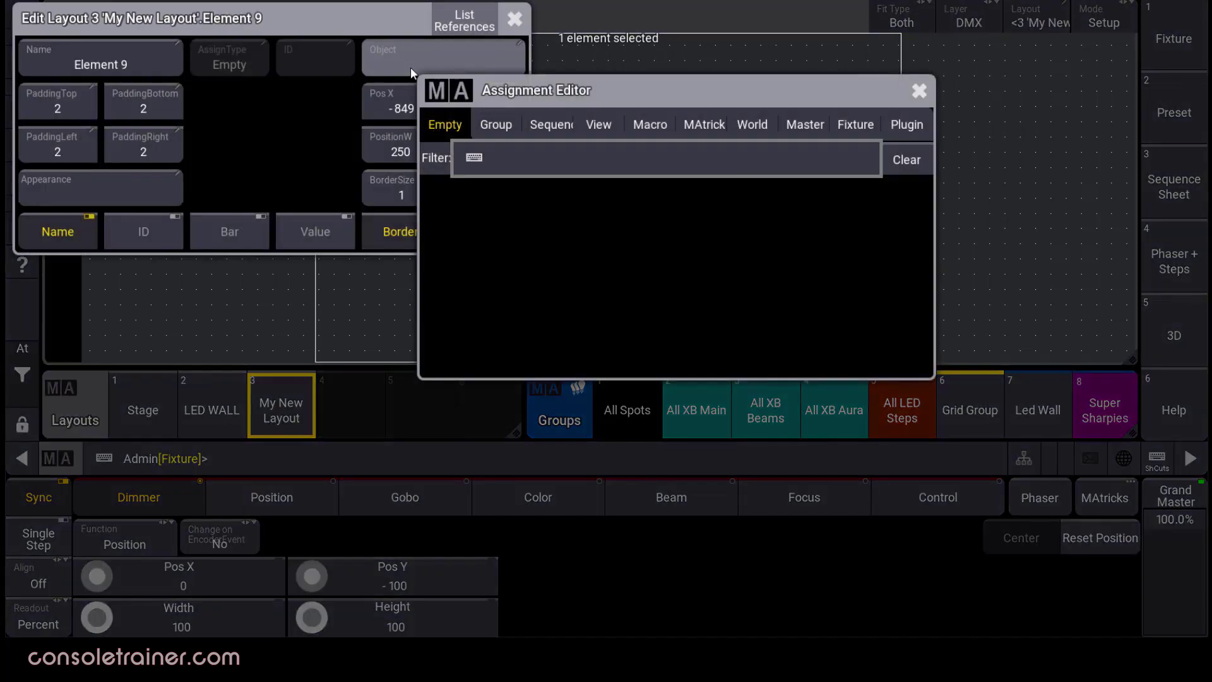
{"action": "left_click", "coordinate": [553, 125]}
{"action": "left_click", "coordinate": [540, 233]}
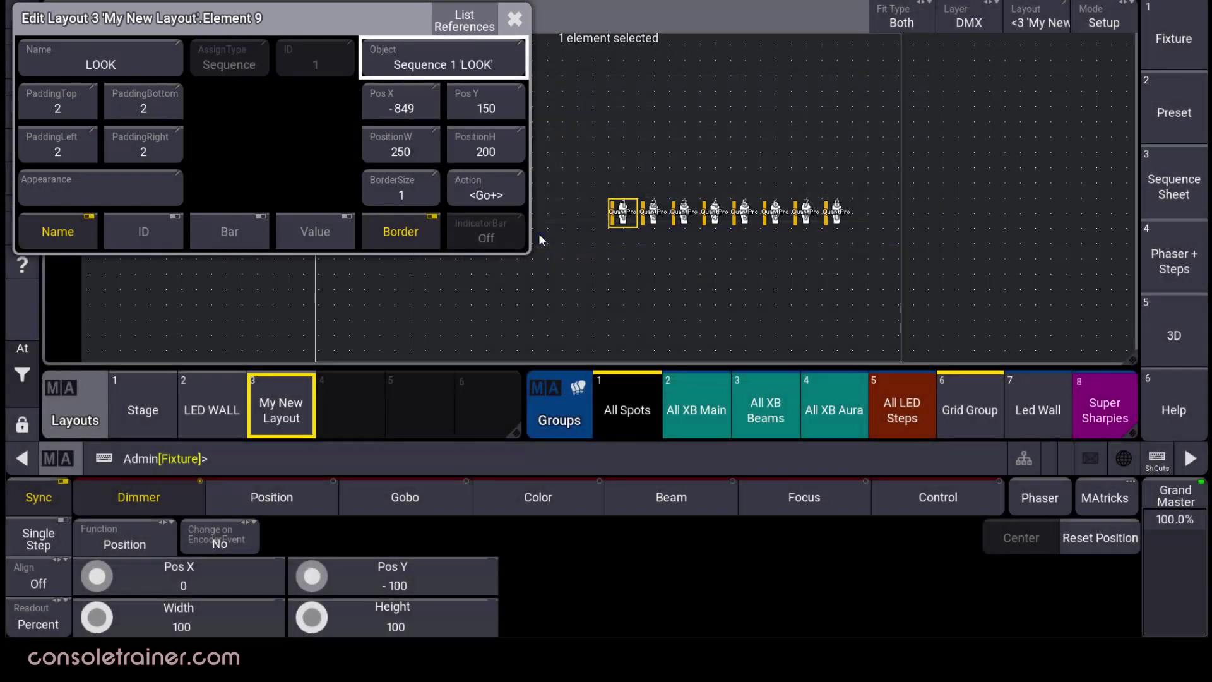
{"action": "left_click", "coordinate": [233, 219]}
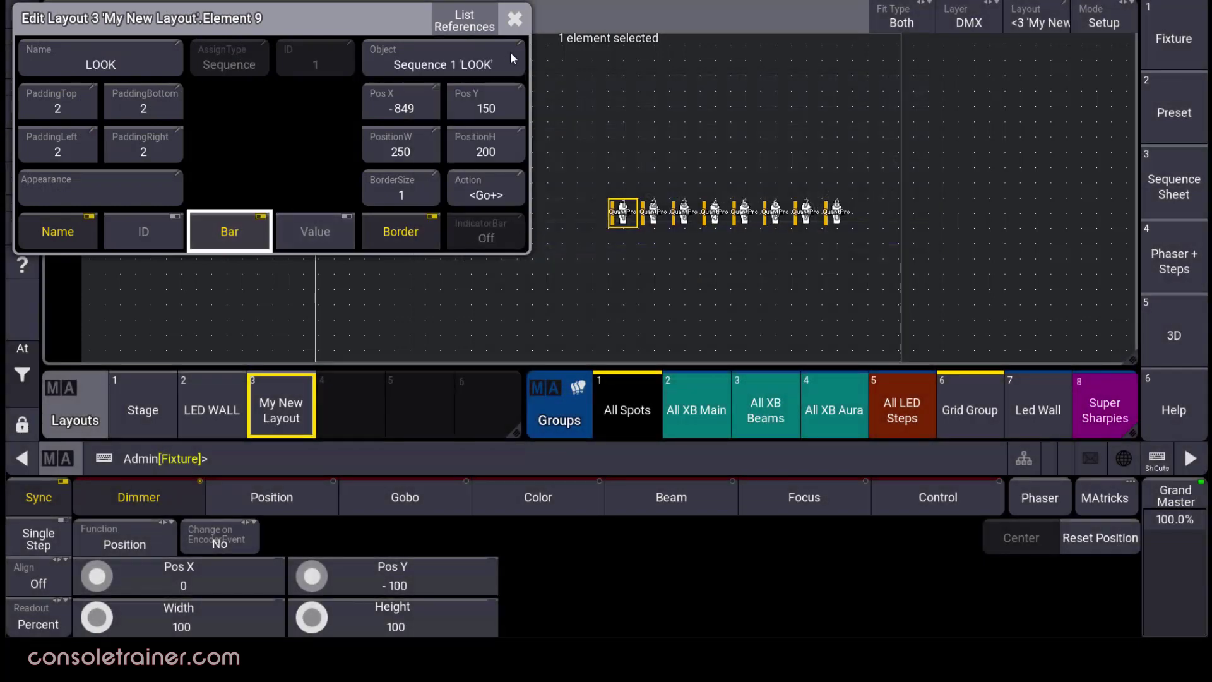
{"action": "left_click", "coordinate": [515, 22]}
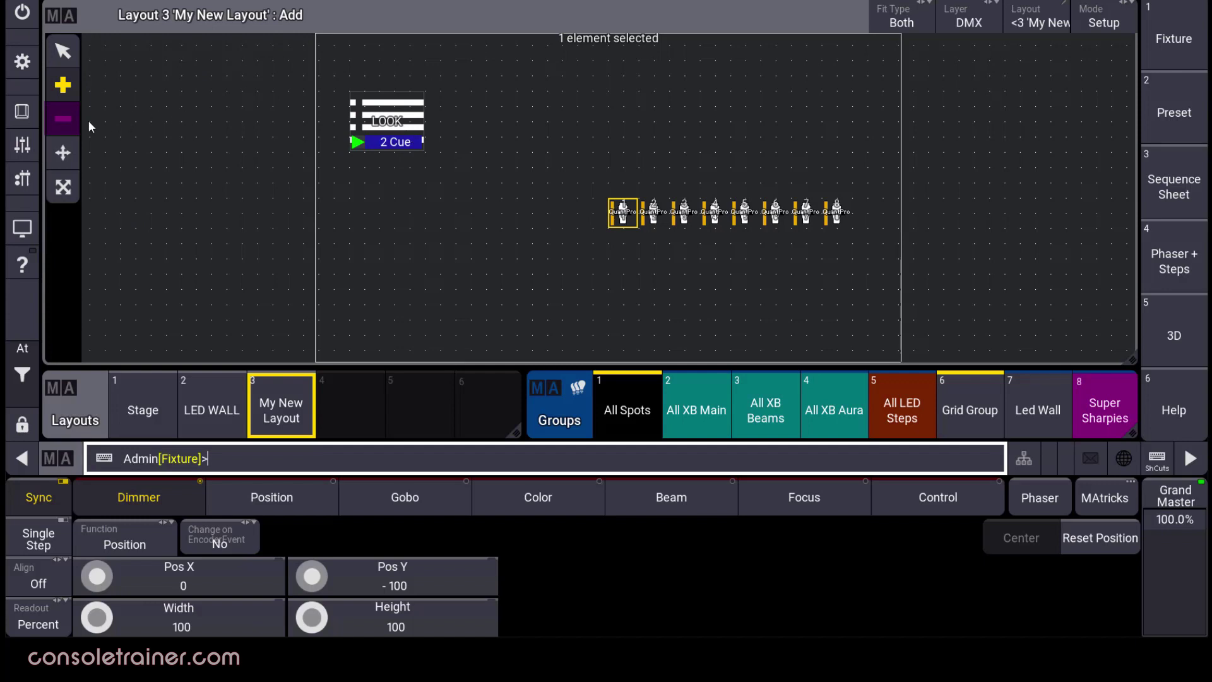
- Delete the last spot fixture in the row from the layout
{"action": "left_click", "coordinate": [68, 124]}
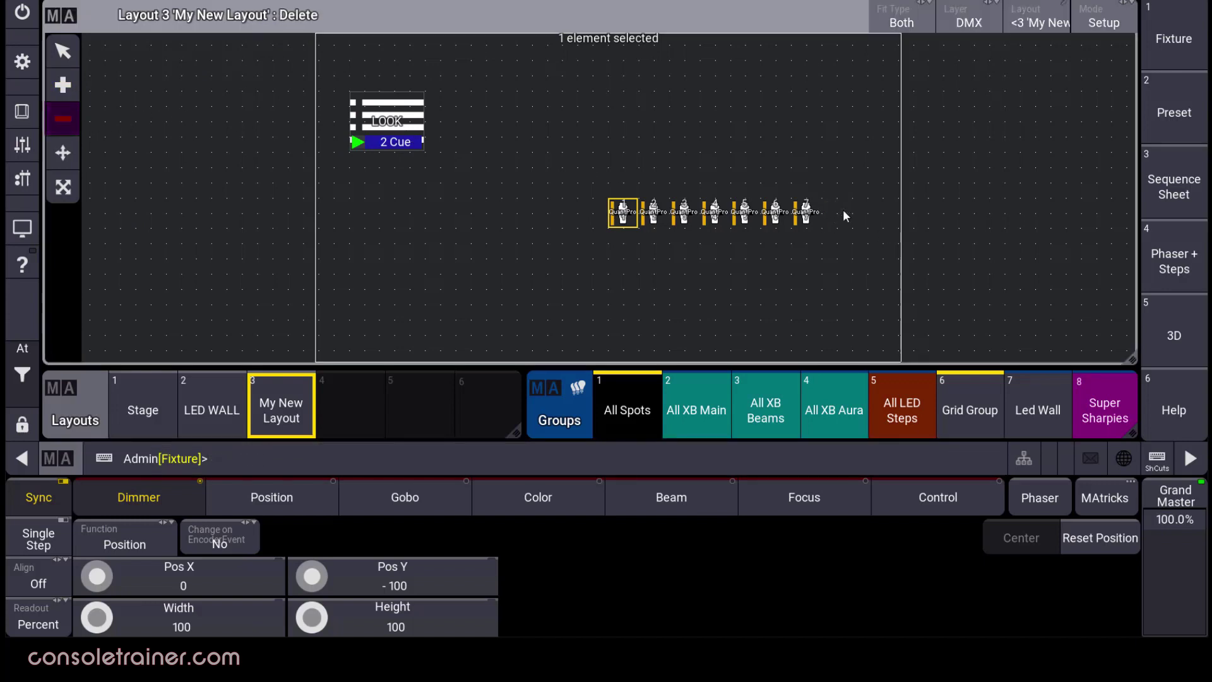
- Move the LOOK element to about Pos X -499, Pos Y 200 and widen it to about 300
{"action": "left_click", "coordinate": [64, 154]}
{"action": "left_click_drag", "start_coordinate": [382, 121], "coordinate": [483, 107]}
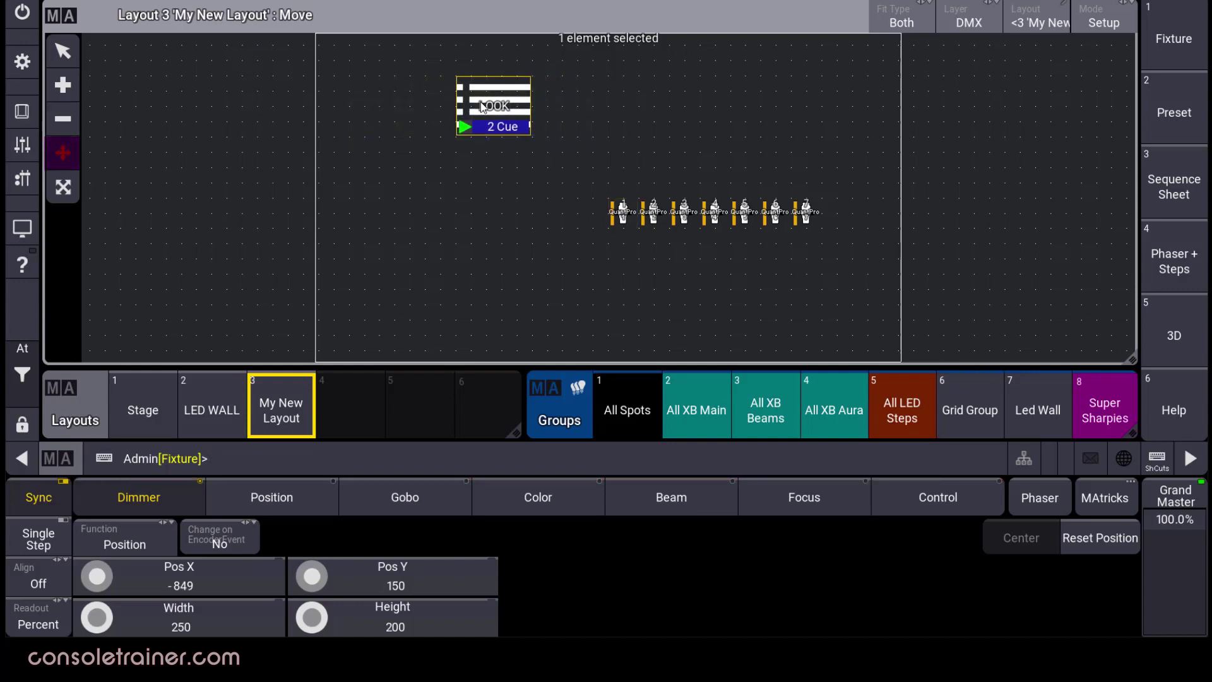
{"action": "left_click", "coordinate": [66, 186]}
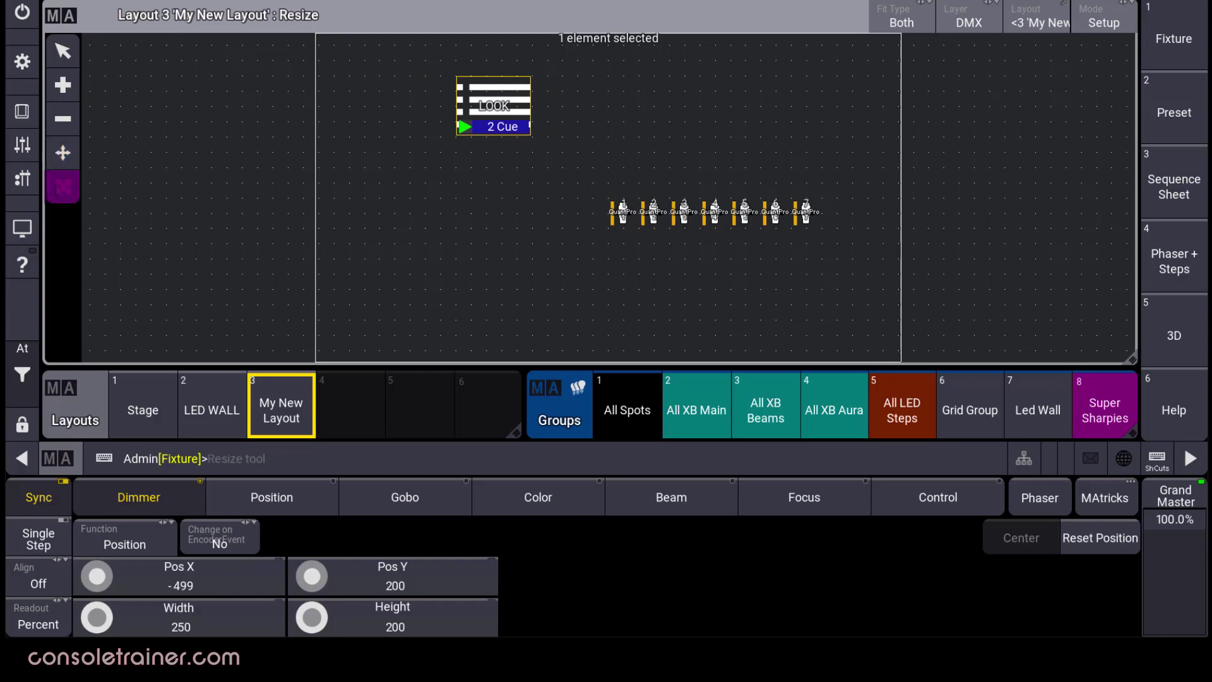
{"action": "mouse_move", "coordinate": [528, 131]}
{"action": "left_mouse_down"}
{"action": "mouse_move", "coordinate": [575, 171]}
{"action": "mouse_move", "coordinate": [526, 148]}
{"action": "mouse_move", "coordinate": [541, 144]}
{"action": "left_mouse_up"}
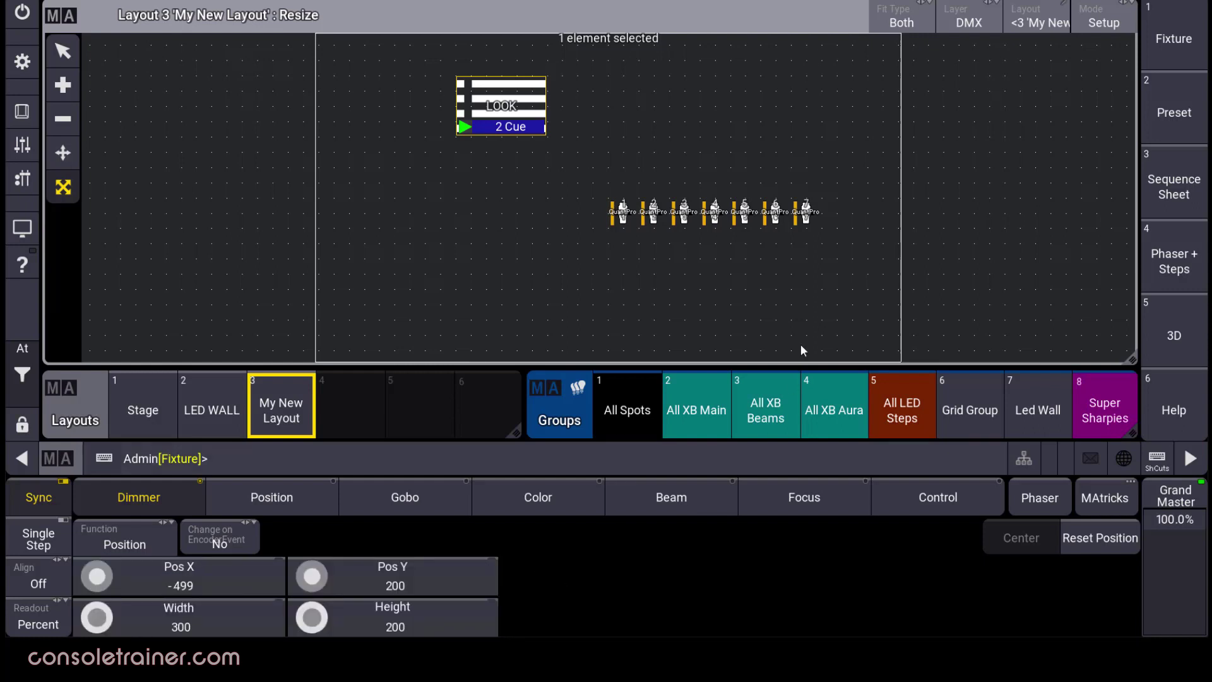
- Edit the LOOK element and set its Action to Go+
{"action": "double_click", "coordinate": [525, 108]}
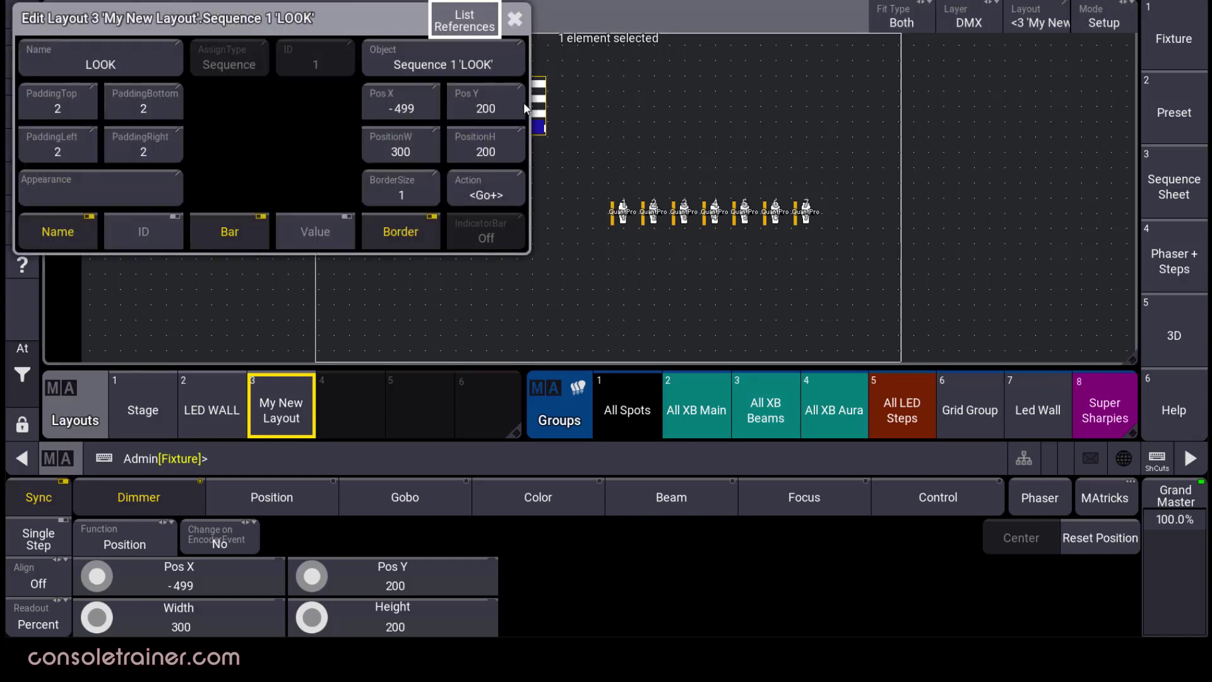
{"action": "left_click_drag", "start_coordinate": [406, 16], "coordinate": [434, 213]}
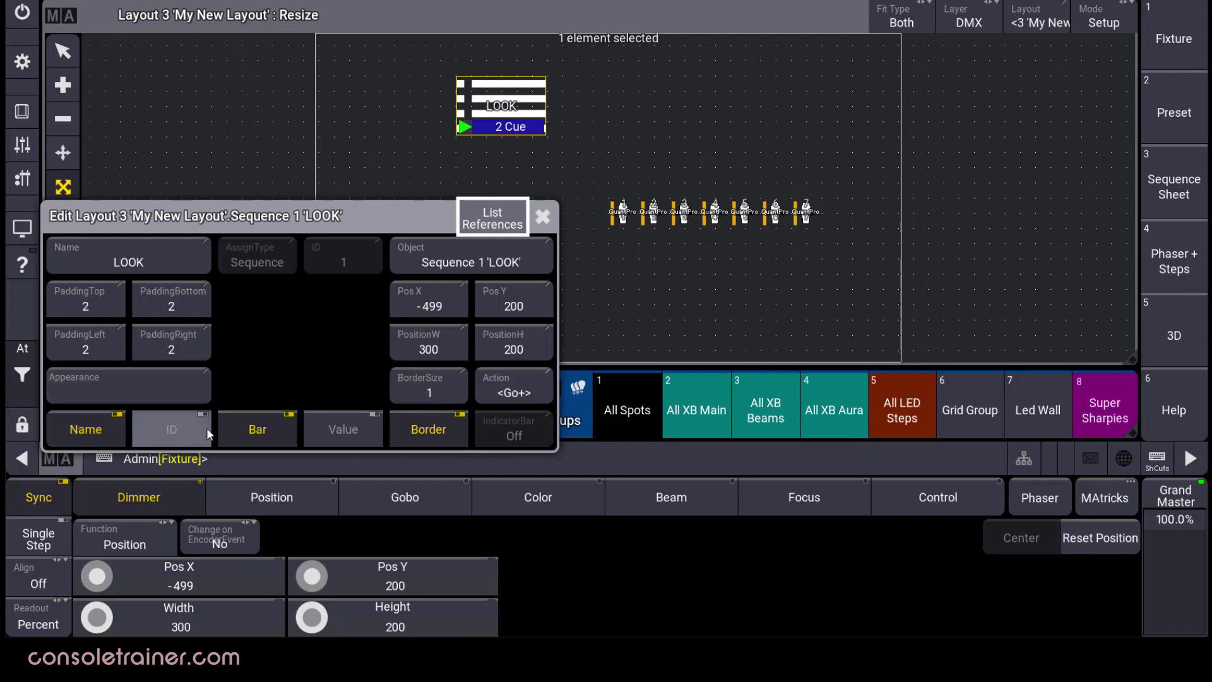
{"action": "left_click", "coordinate": [264, 431]}
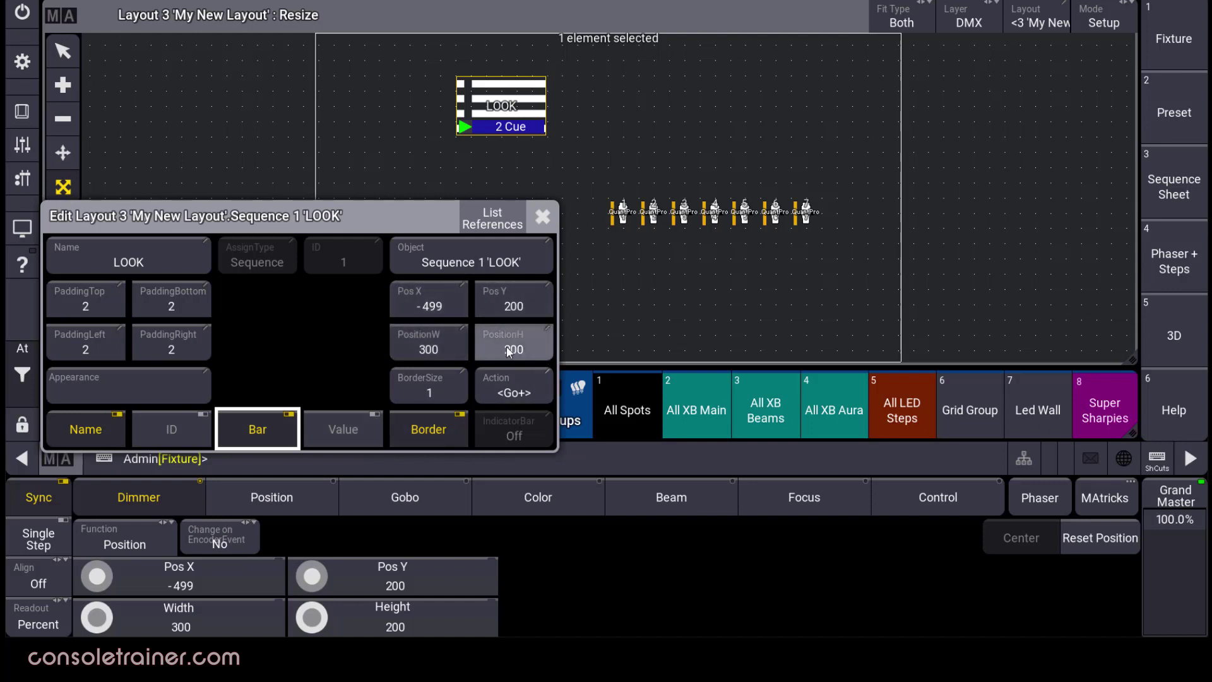
{"action": "left_click", "coordinate": [536, 386]}
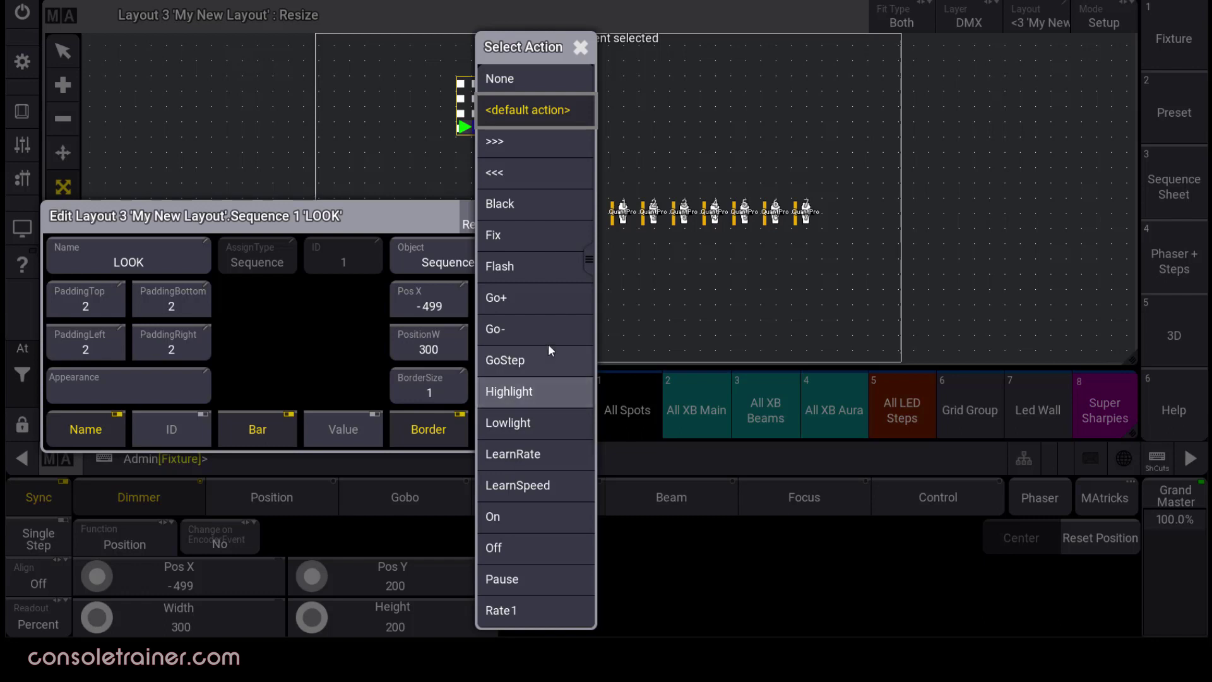
{"action": "left_click", "coordinate": [552, 301]}
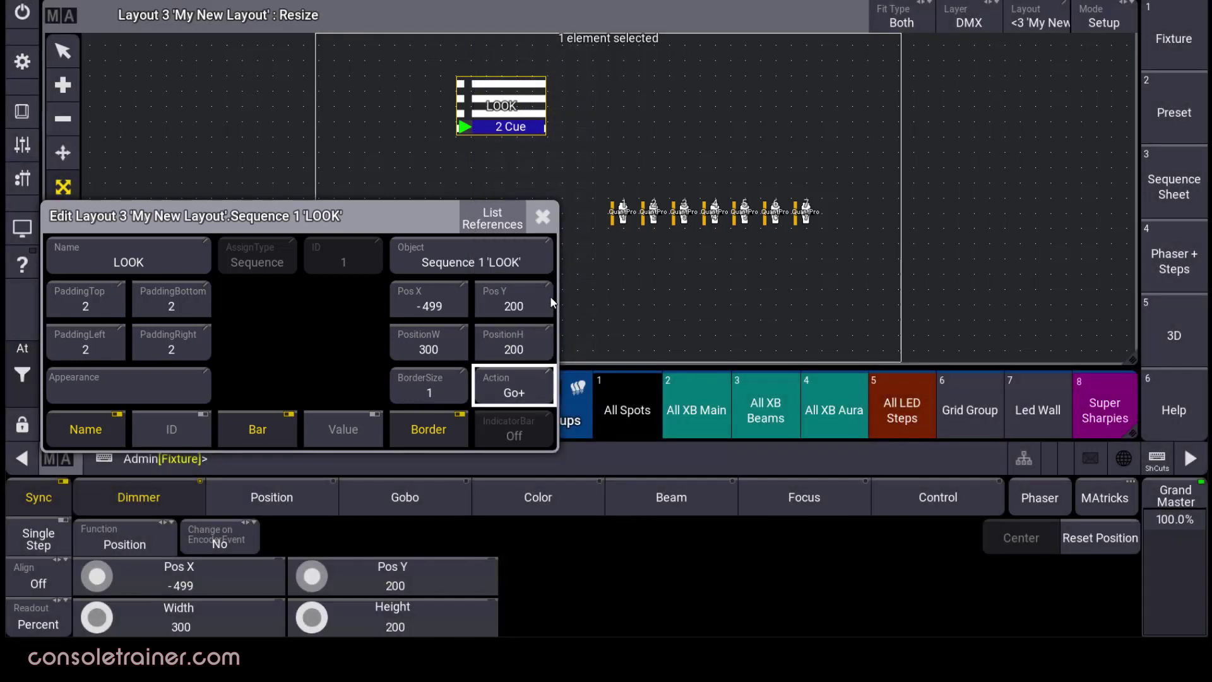
{"action": "left_click", "coordinate": [543, 218]}
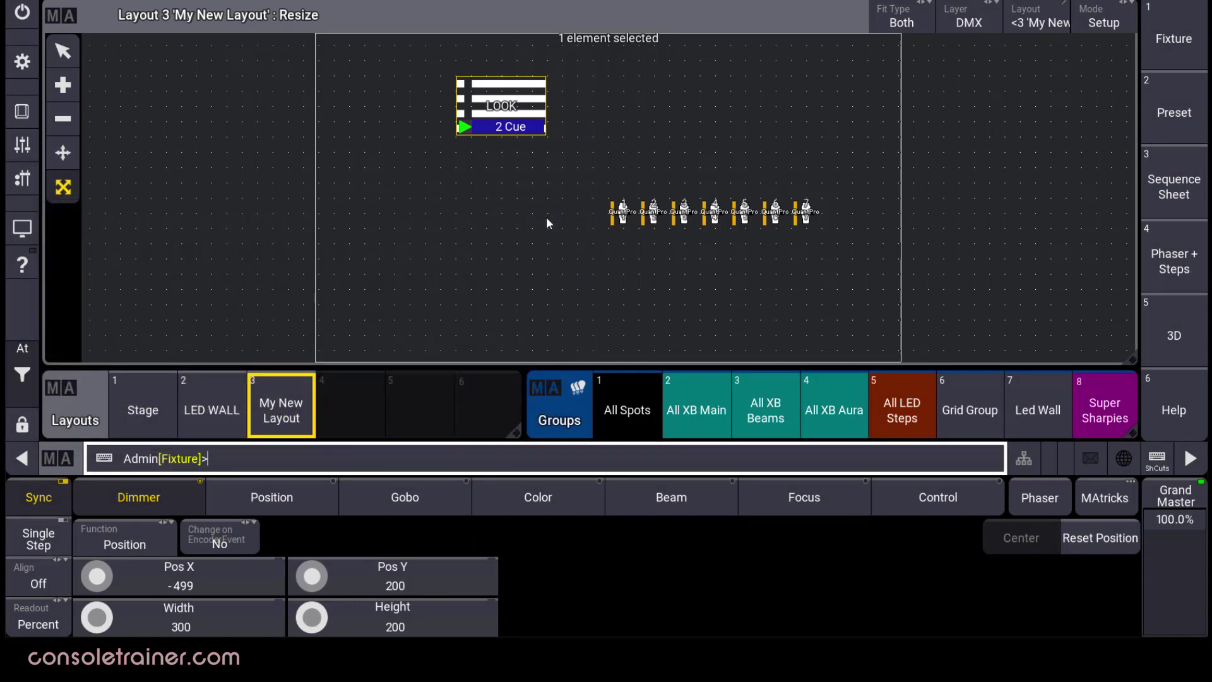
- Open the settings of Layout 3 'My New Layout' and set its DimensionW to 3000
{"action": "left_click_drag", "start_coordinate": [281, 410], "coordinate": [218, 422]}
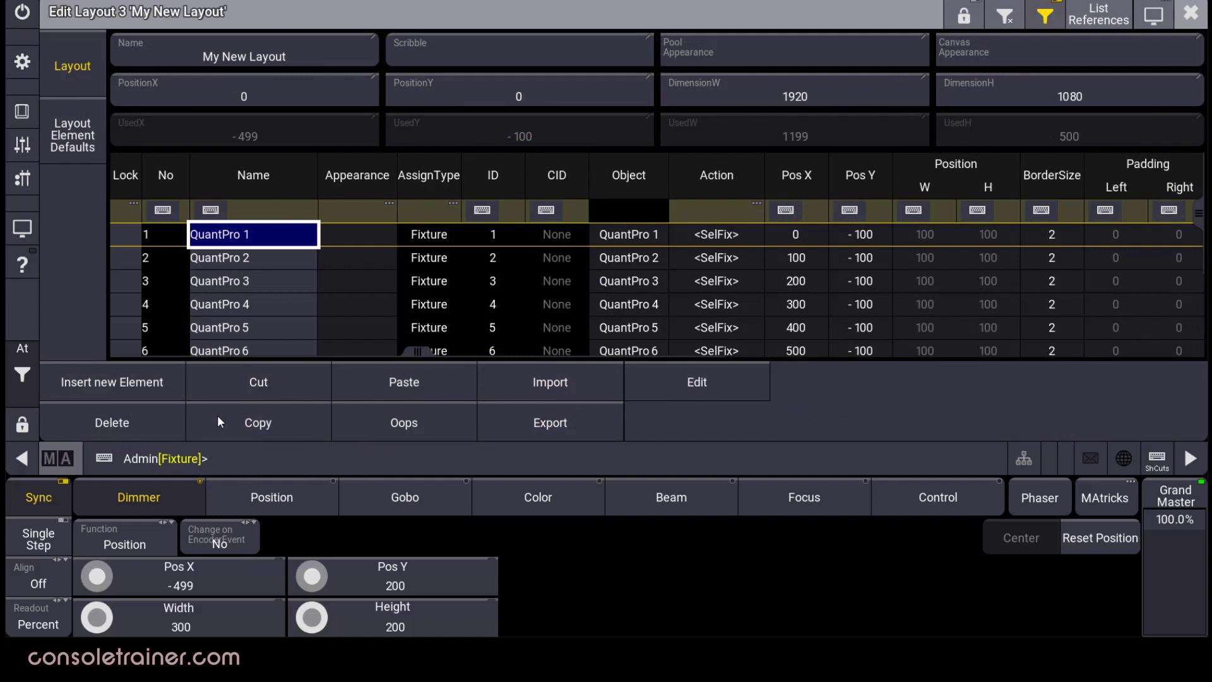
{"action": "left_click_drag", "start_coordinate": [1201, 215], "coordinate": [1206, 281]}
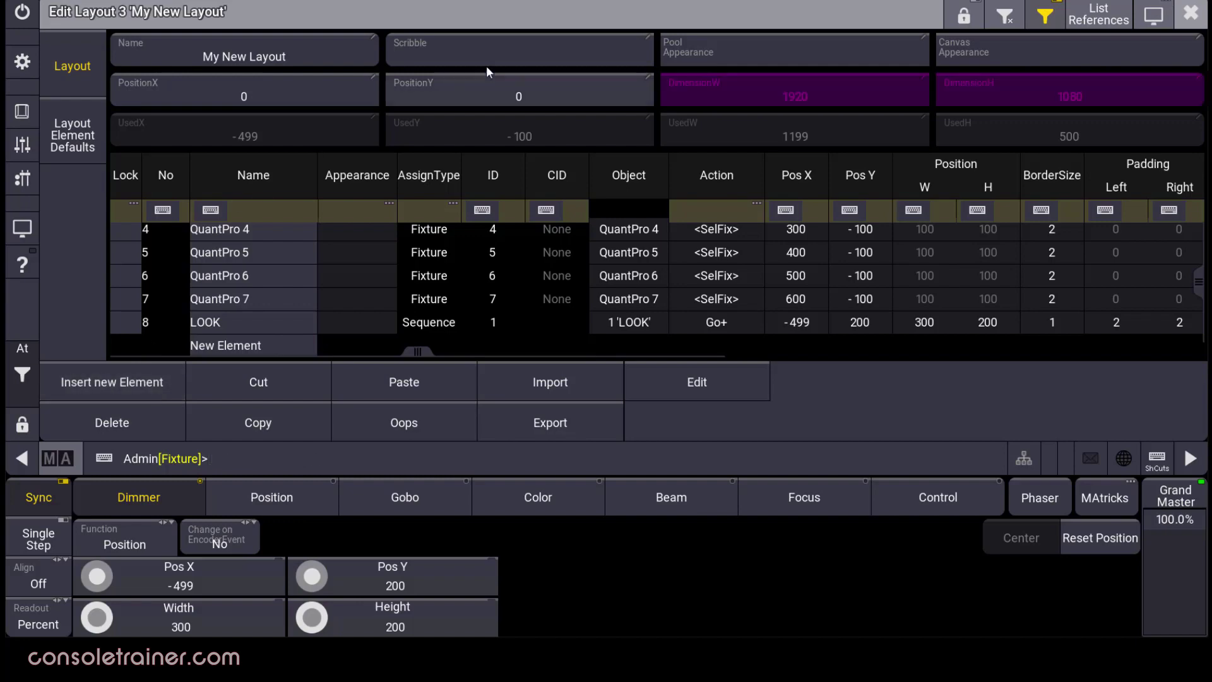
{"action": "left_click", "coordinate": [826, 86]}
{"action": "type", "text": "3000"}
{"action": "key", "text": "Return"}
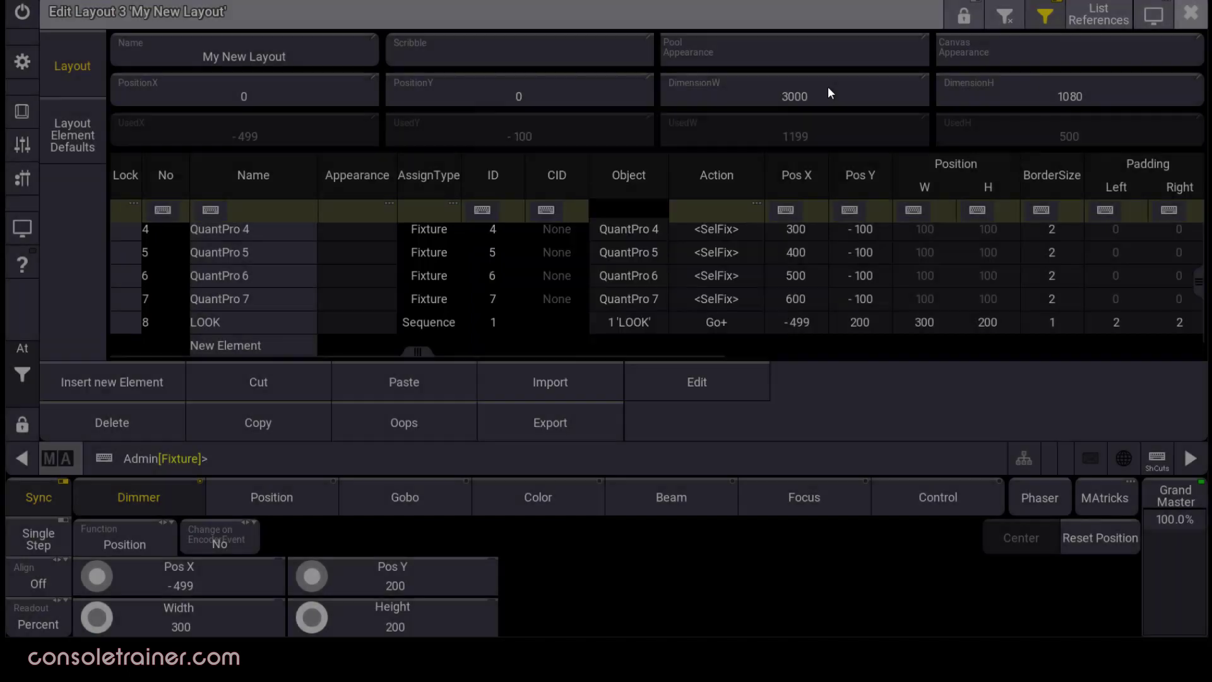
- Set the layout's Canvas Appearance to 28 'FOH PUFT' and close the layout settings
{"action": "left_click", "coordinate": [1045, 61]}
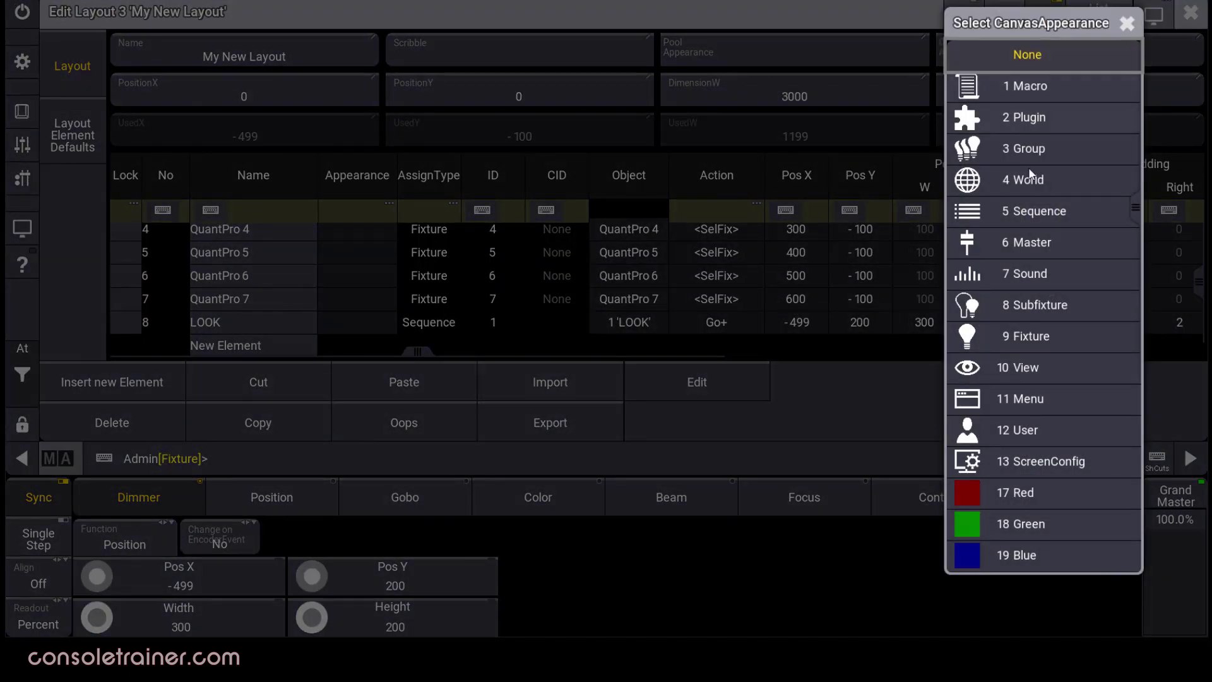
{"action": "left_click_drag", "start_coordinate": [1135, 224], "coordinate": [1127, 487]}
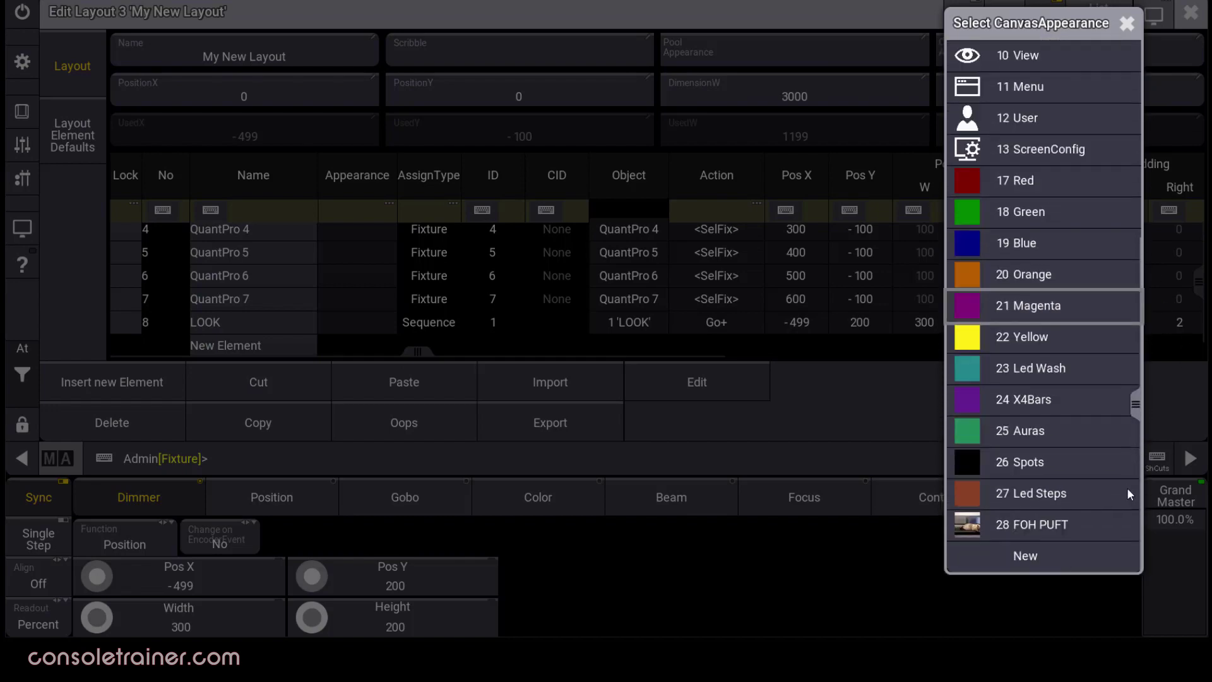
{"action": "left_click", "coordinate": [1060, 524]}
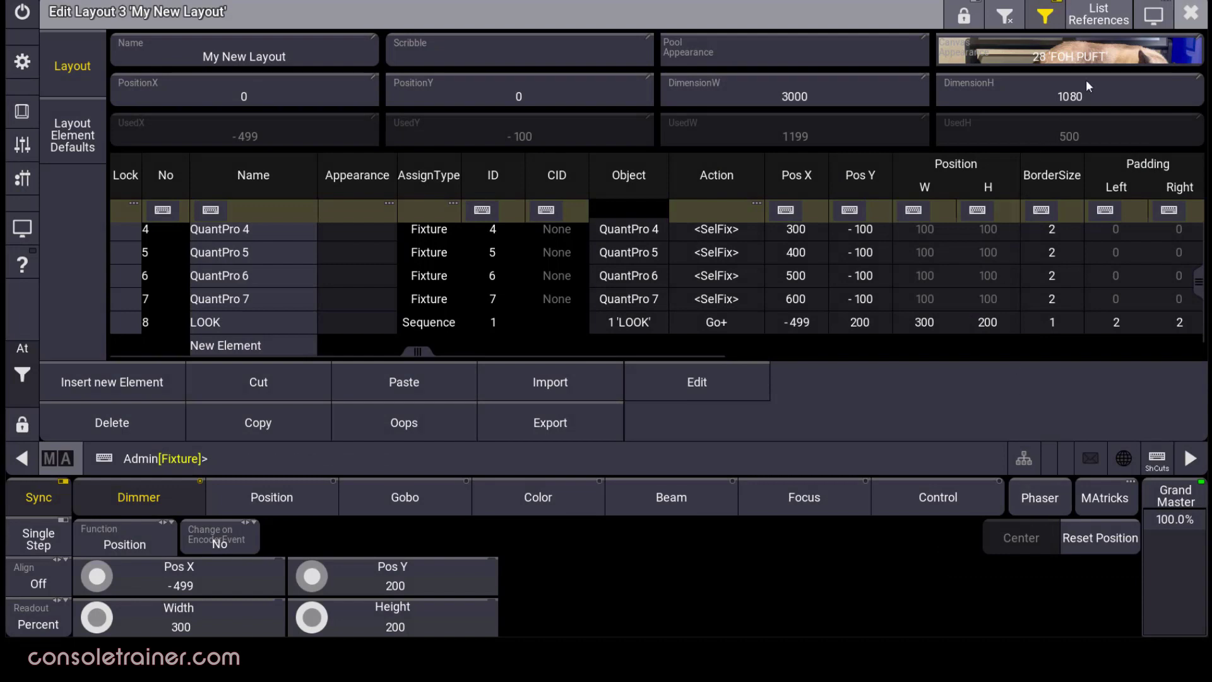
{"action": "left_click", "coordinate": [1194, 19]}
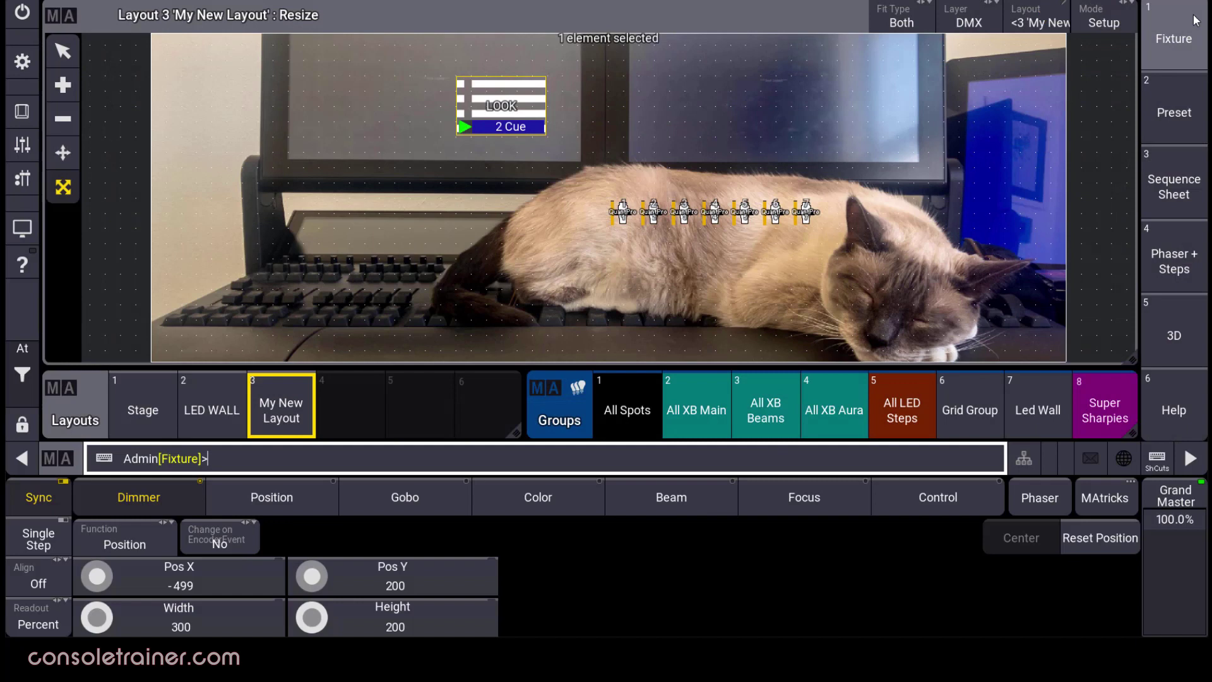
- Add a second element about 350 by 200 beside LOOK, assign Sequence 1 'LOOK' to it and turn on its Bar
{"action": "key", "text": "Delete"}
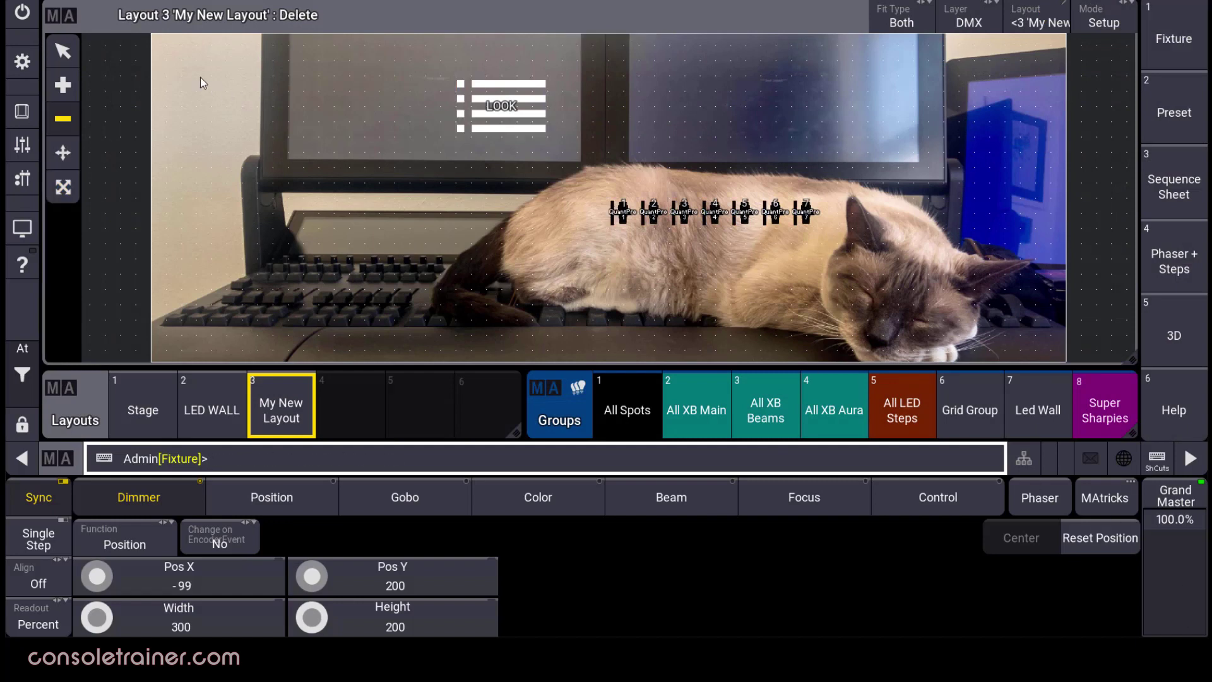
{"action": "left_click", "coordinate": [62, 84]}
{"action": "left_click_drag", "start_coordinate": [582, 82], "coordinate": [683, 137]}
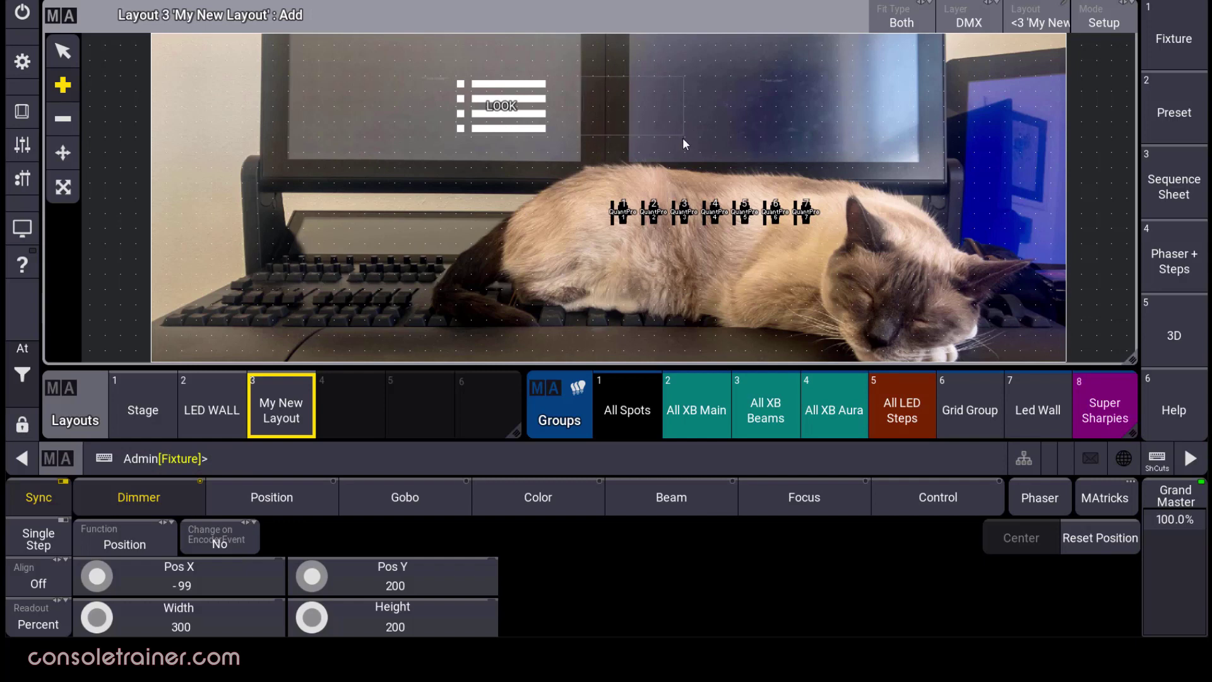
{"action": "left_click", "coordinate": [600, 110]}
{"action": "left_click", "coordinate": [457, 65]}
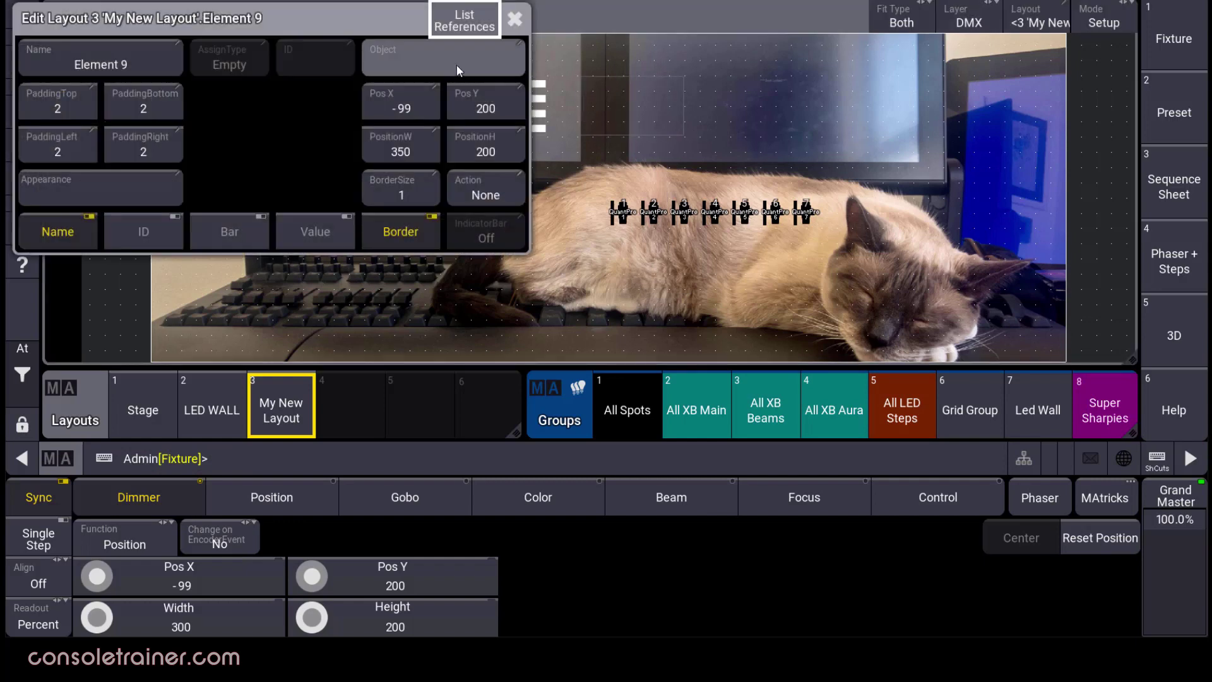
{"action": "left_click", "coordinate": [599, 122]}
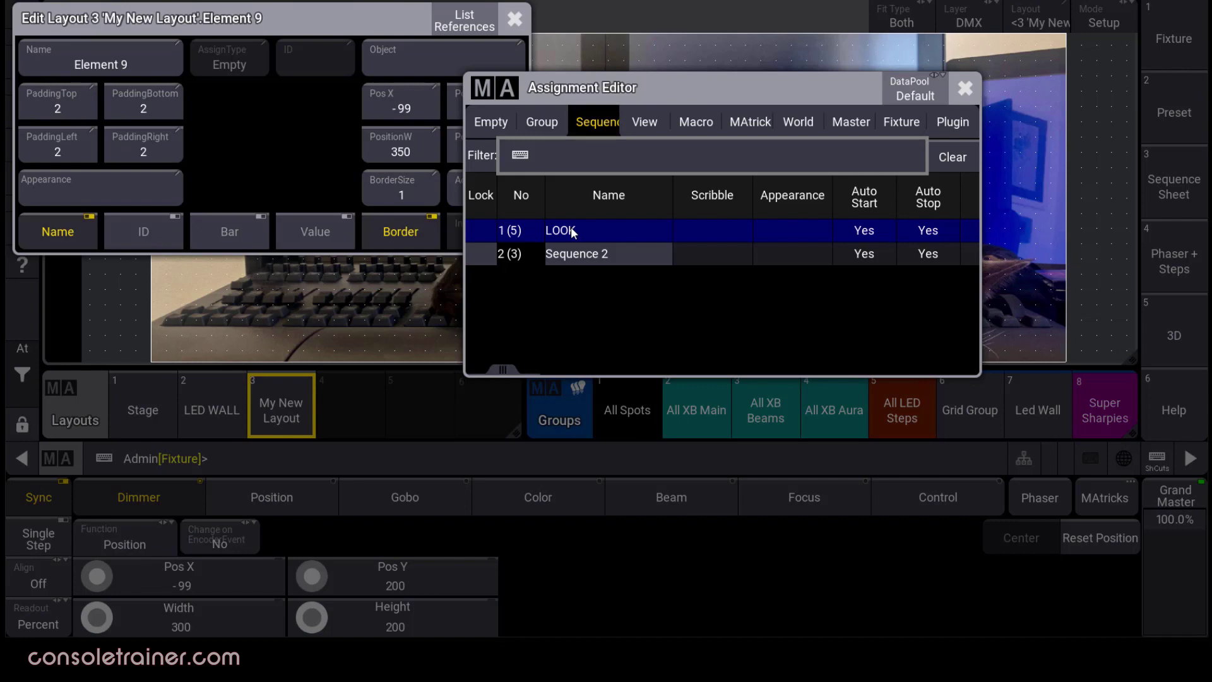
{"action": "left_click", "coordinate": [570, 229]}
{"action": "left_click", "coordinate": [229, 232]}
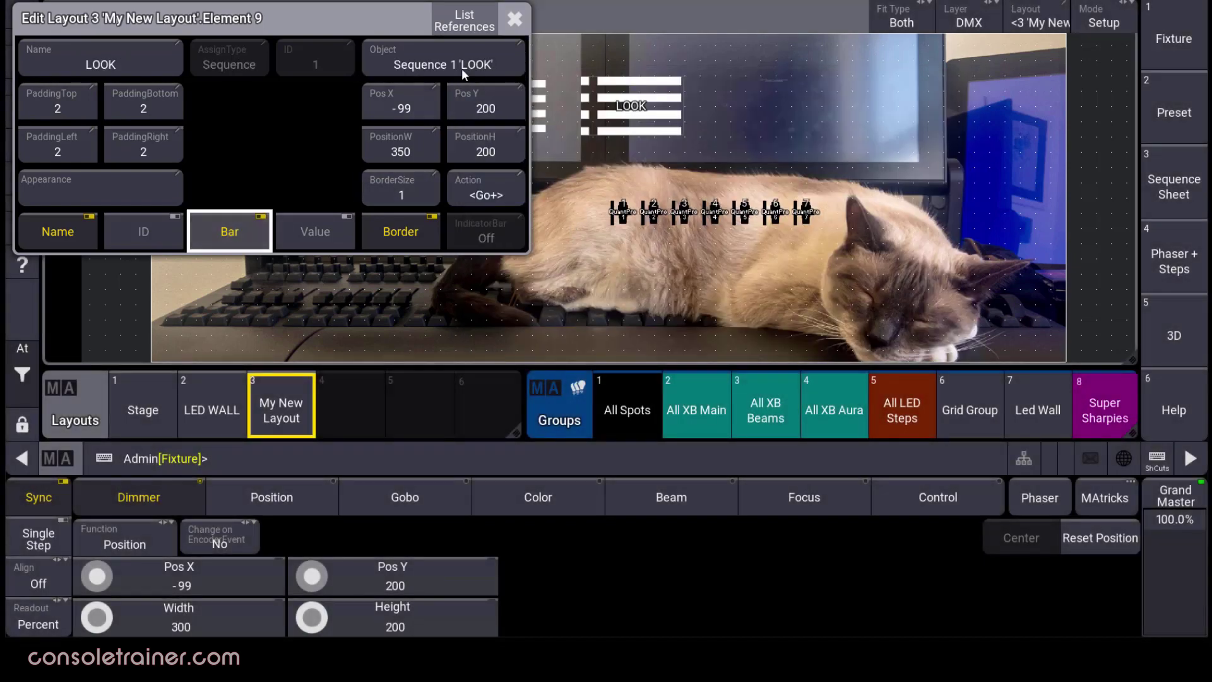
{"action": "left_click", "coordinate": [514, 19]}
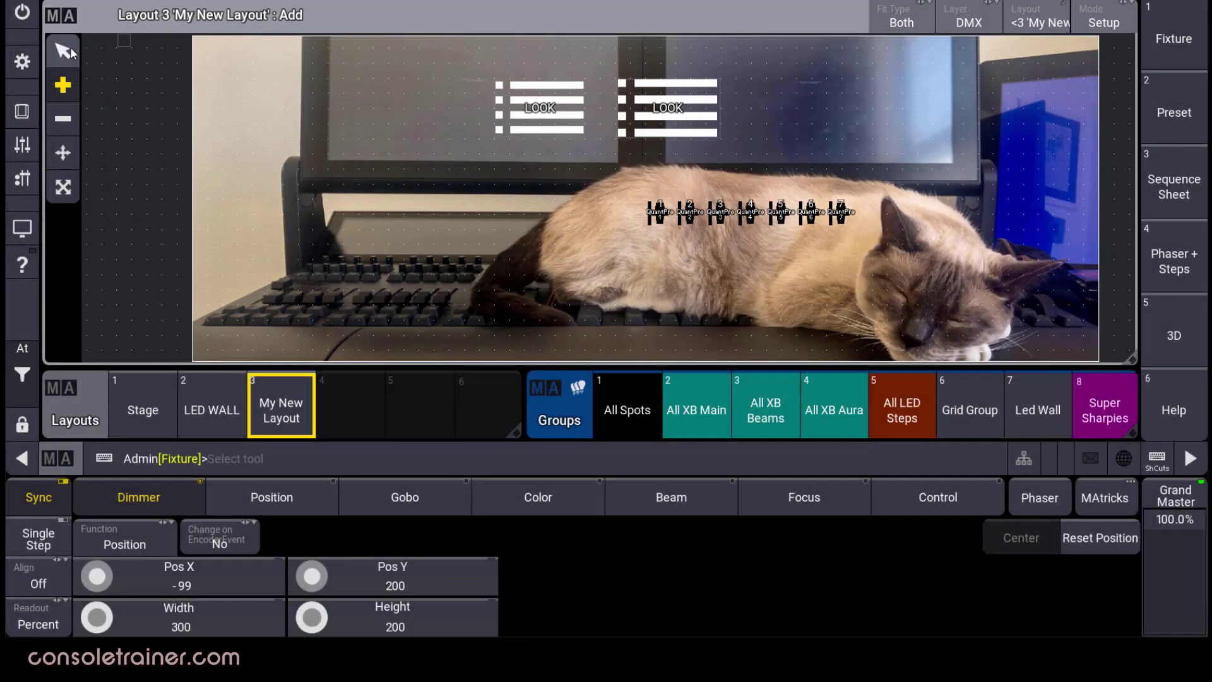
- Set the Action of the newly added second LOOK element to Go-
{"action": "left_click", "coordinate": [69, 46]}
{"action": "left_click", "coordinate": [543, 104]}
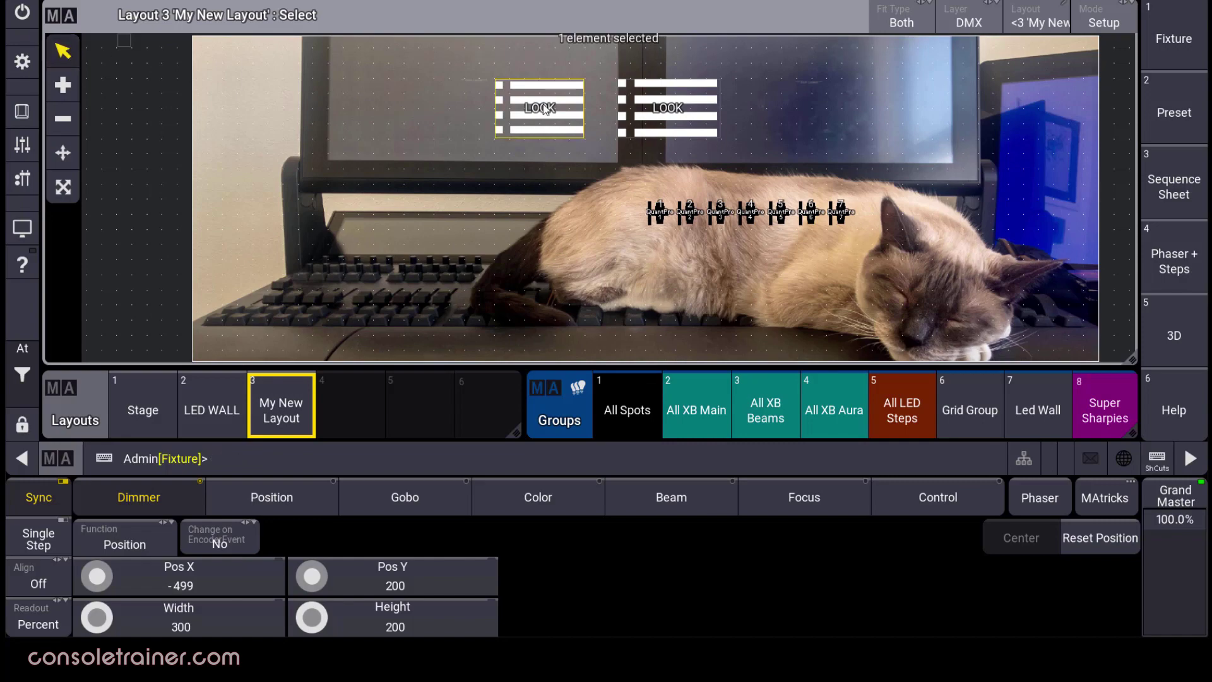
{"action": "left_click", "coordinate": [543, 103]}
{"action": "left_click", "coordinate": [514, 19]}
{"action": "left_click", "coordinate": [668, 111]}
{"action": "left_click", "coordinate": [668, 111]}
{"action": "left_click", "coordinate": [514, 187]}
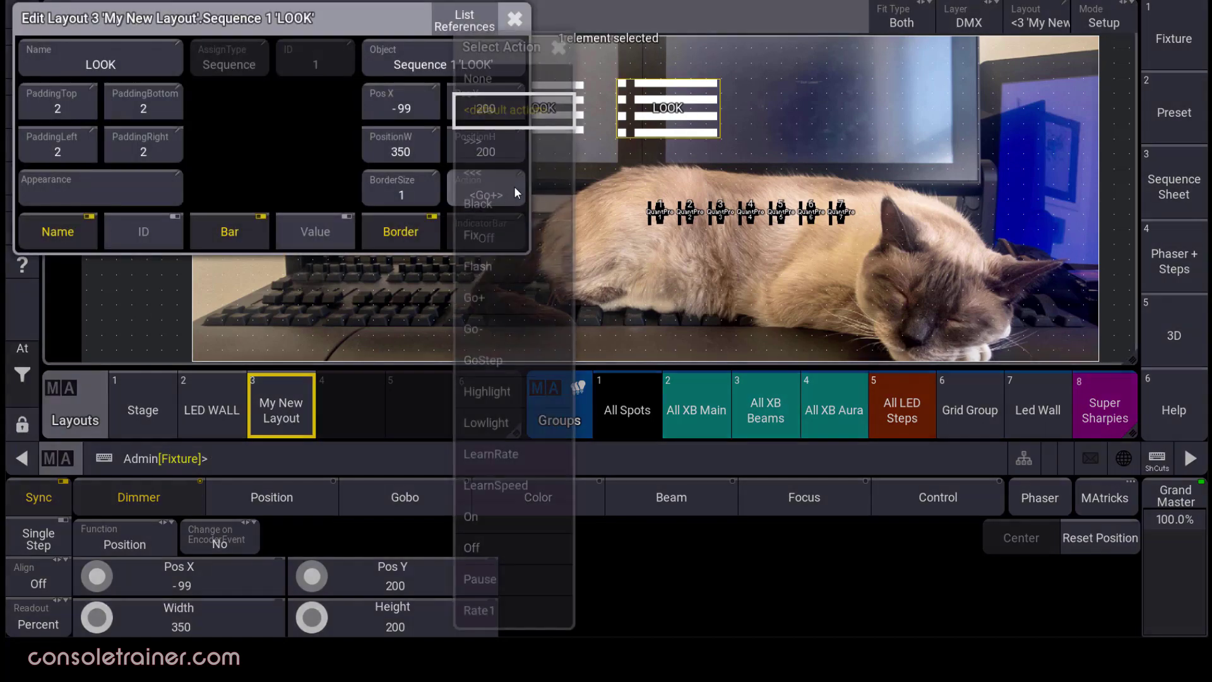
{"action": "left_click", "coordinate": [497, 322]}
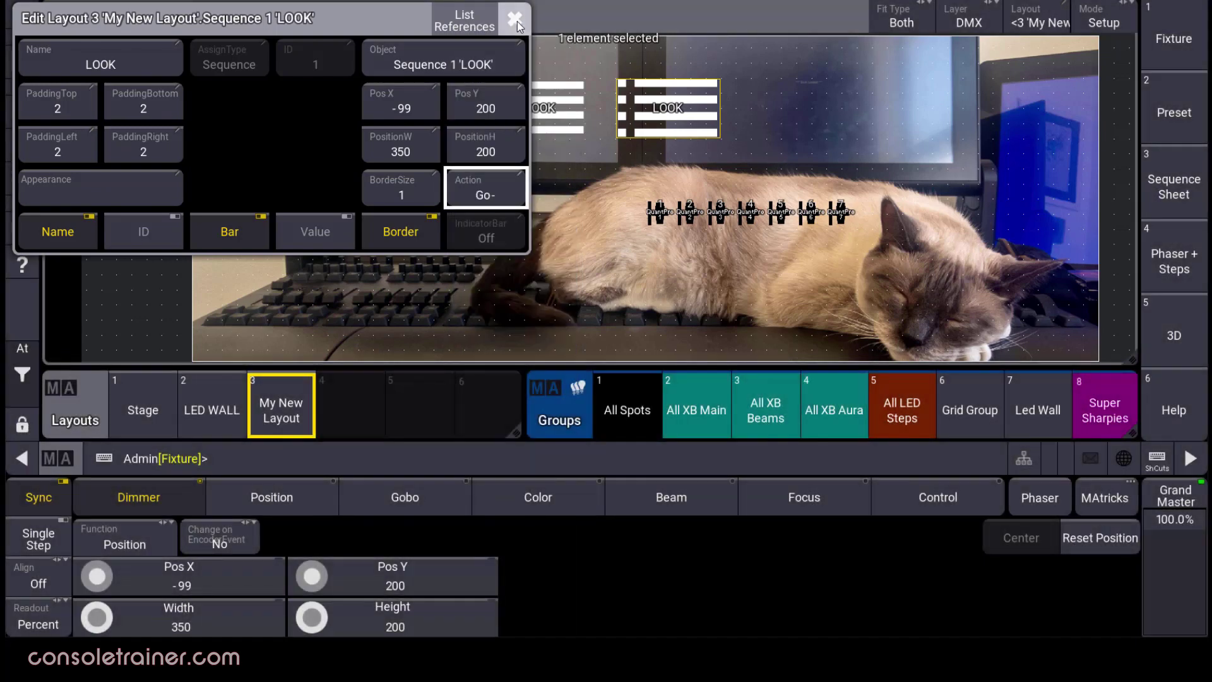
{"action": "left_click", "coordinate": [517, 21]}
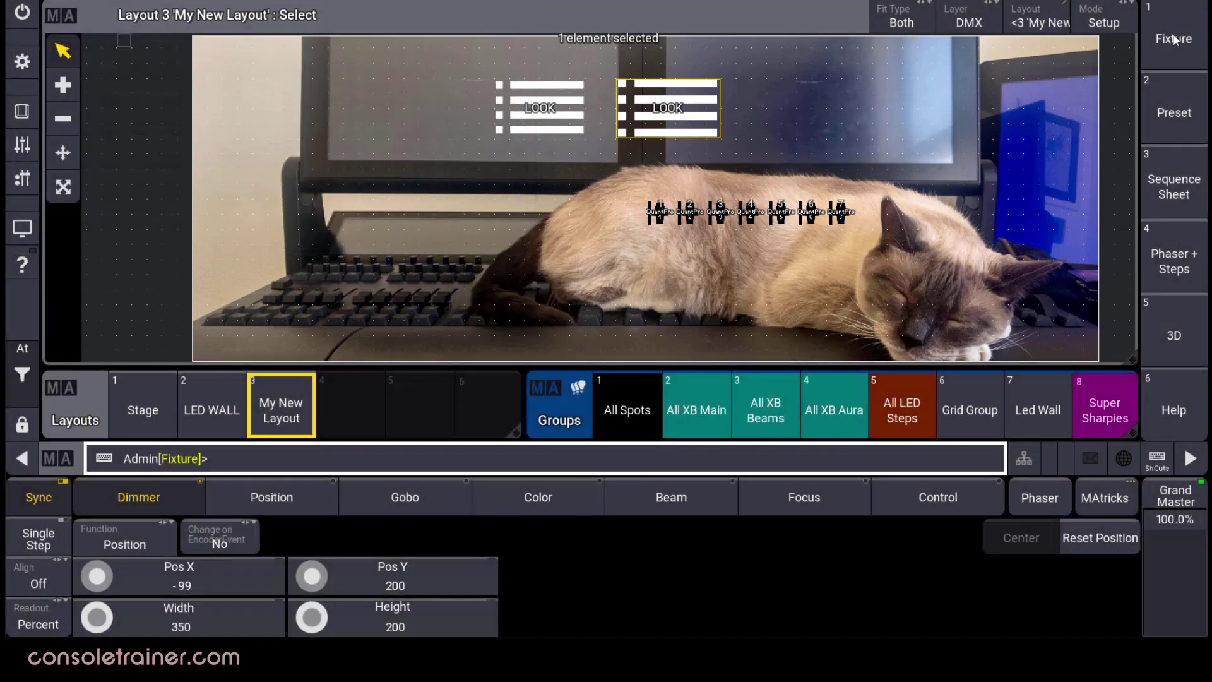
- Switch the layout to Normal mode and trigger the Go+ and Go- LOOK elements to test them
{"action": "left_click", "coordinate": [1102, 19]}
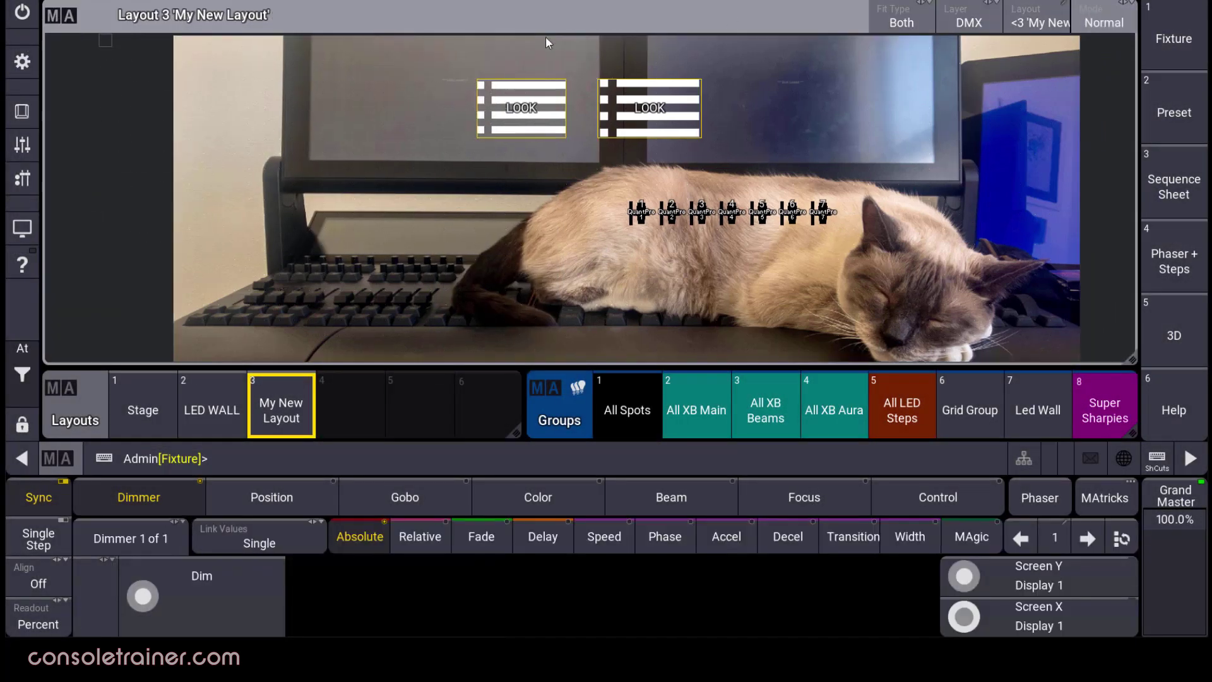
{"action": "left_click", "coordinate": [523, 114]}
{"action": "left_click", "coordinate": [678, 119]}
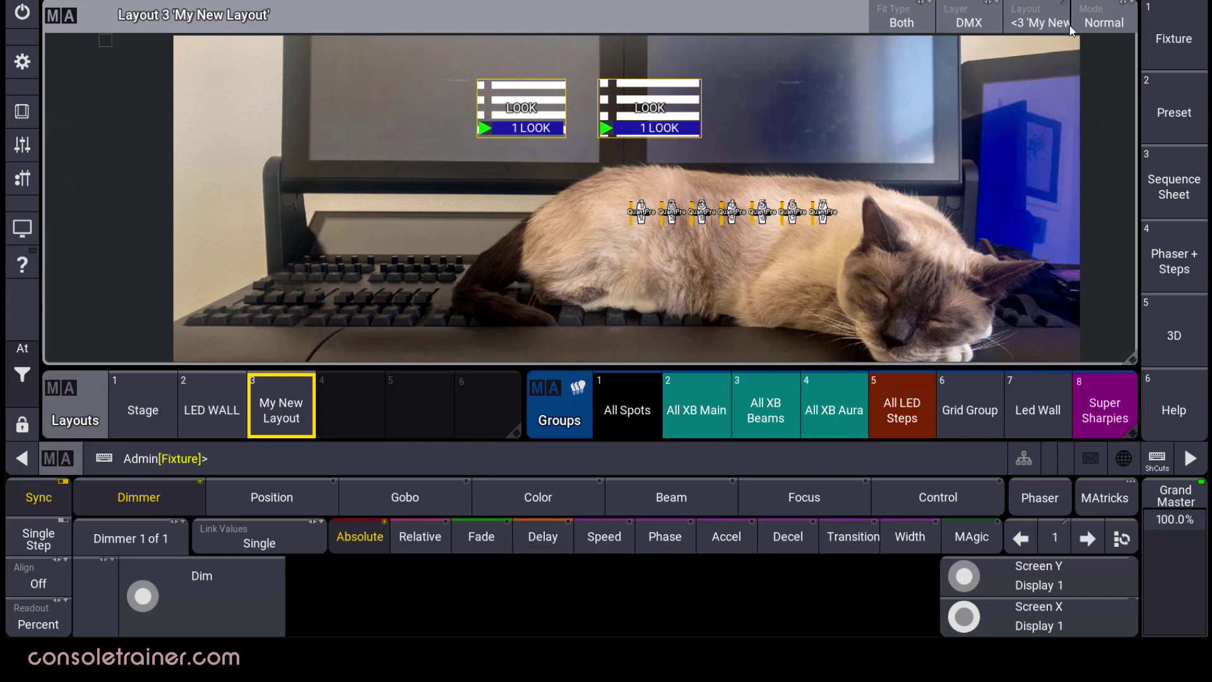
- Return the layout to Setup mode and set the Go+ LOOK element's Appearance to 18 Green
{"action": "left_click", "coordinate": [1105, 21]}
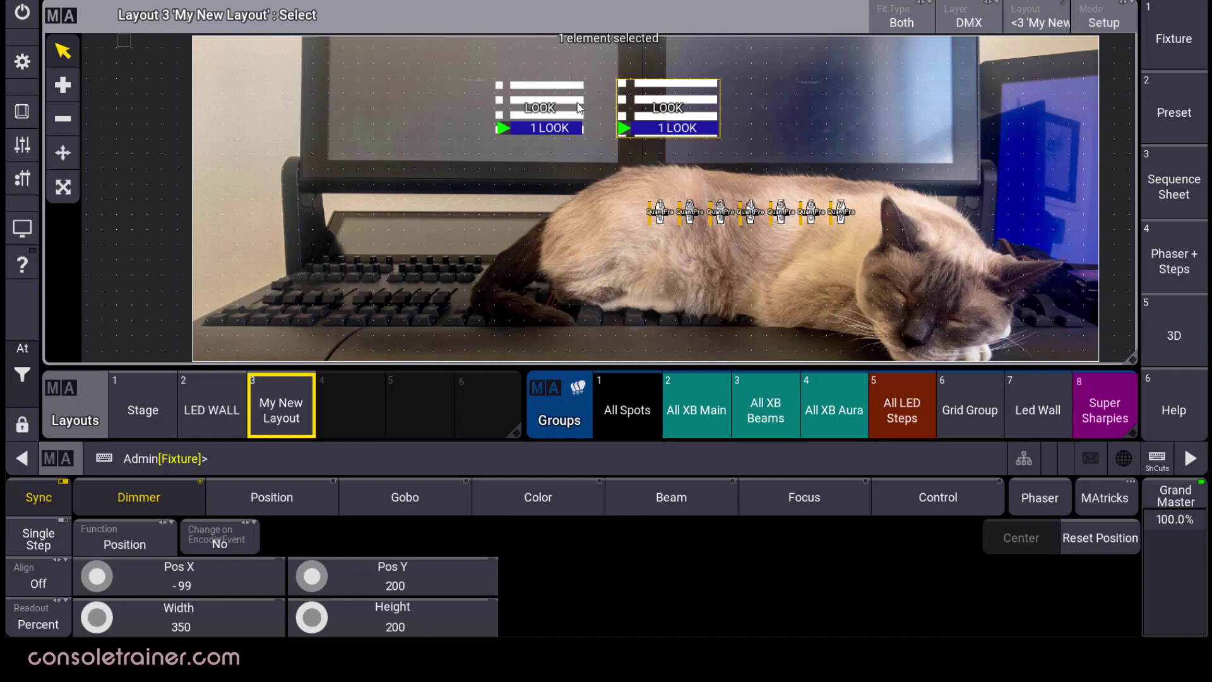
{"action": "double_click", "coordinate": [510, 96]}
{"action": "left_click", "coordinate": [127, 194]}
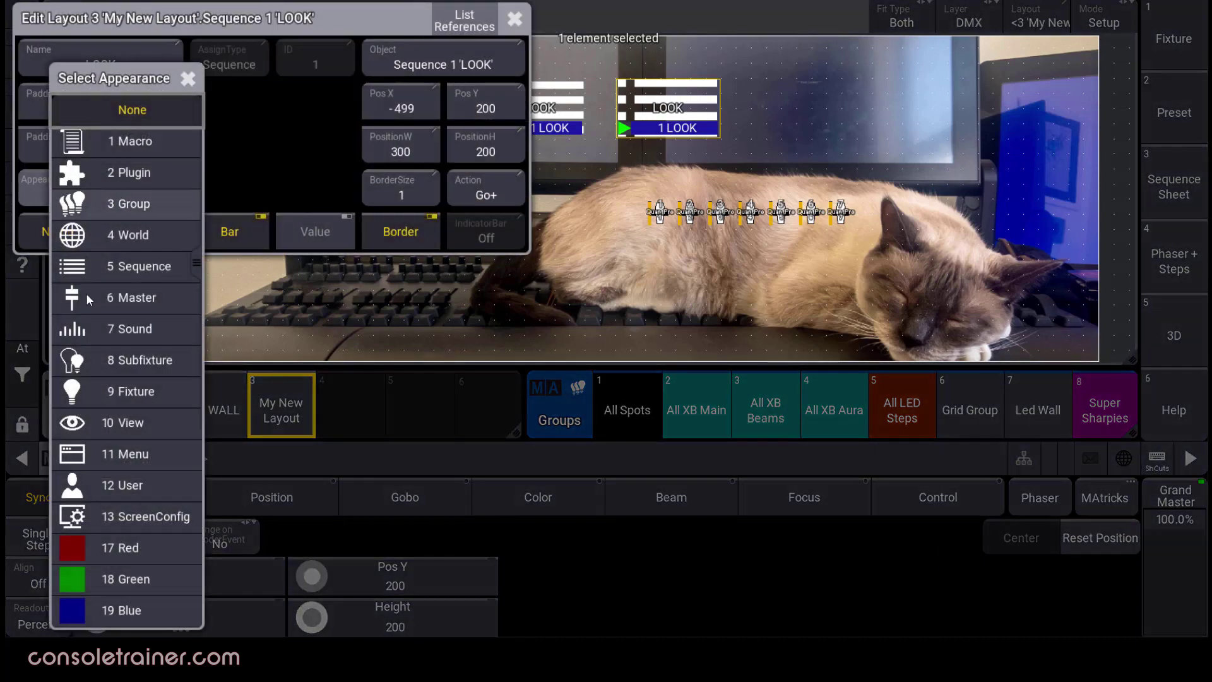
{"action": "left_click", "coordinate": [92, 584]}
{"action": "left_click", "coordinate": [515, 19]}
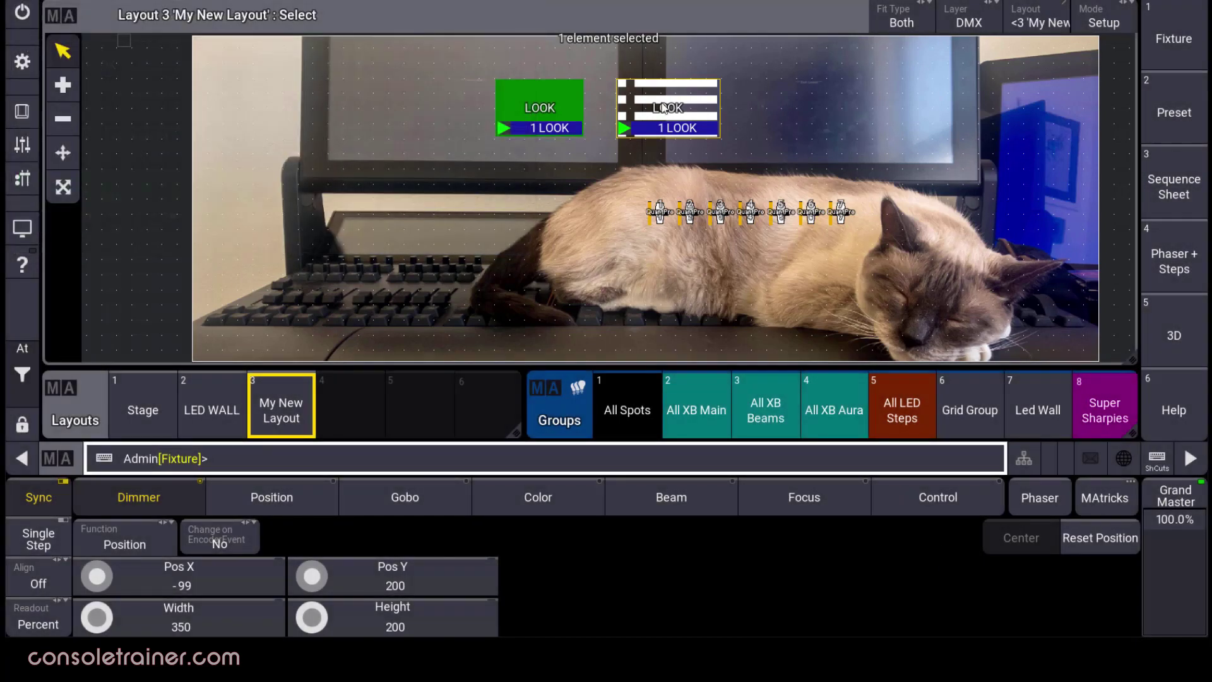
- Set the Appearance of the Go- LOOK element to 22 Yellow
{"action": "double_click", "coordinate": [668, 108]}
{"action": "left_click", "coordinate": [109, 191]}
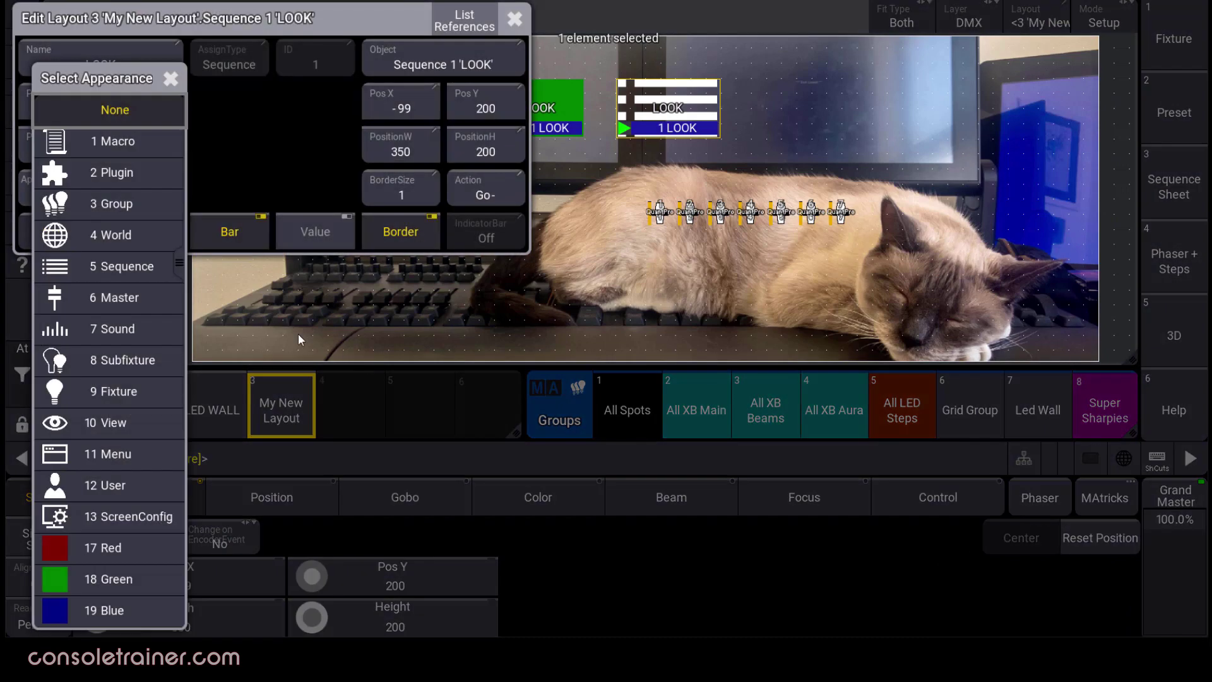
{"action": "left_click_drag", "start_coordinate": [182, 260], "coordinate": [171, 513]}
{"action": "left_click", "coordinate": [118, 398]}
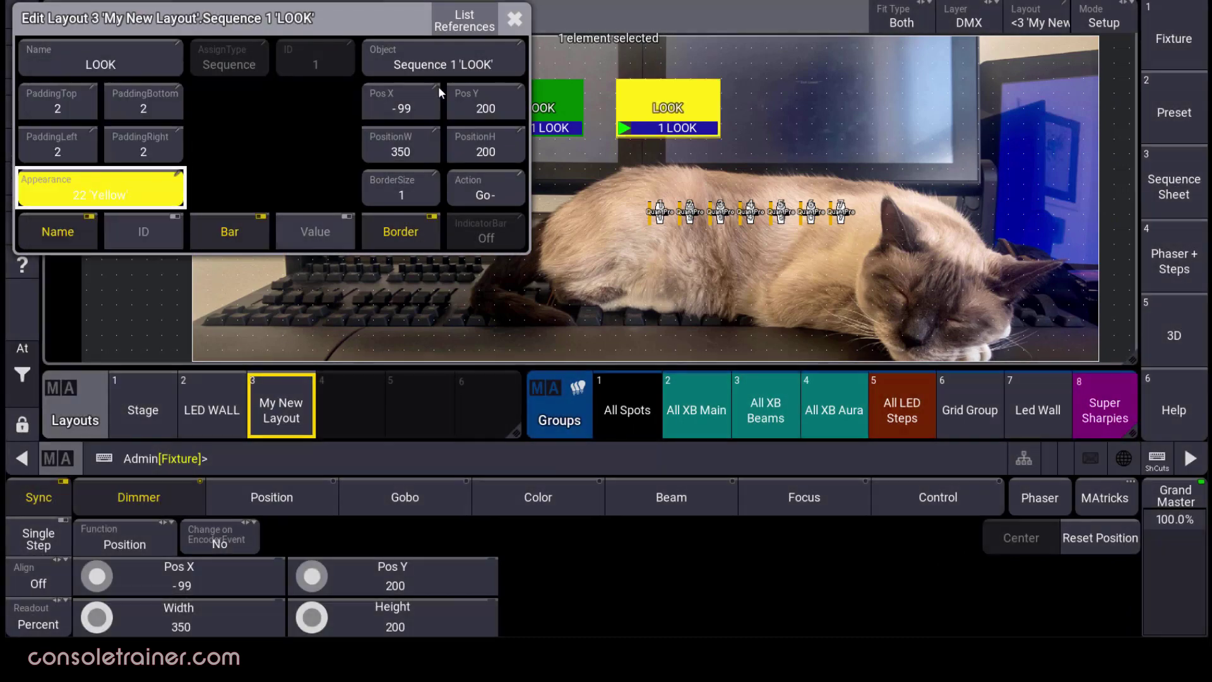
{"action": "left_click", "coordinate": [515, 19]}
- Switch the layout back to Normal mode and trigger the green and yellow LOOK elements
{"action": "left_click", "coordinate": [1105, 19]}
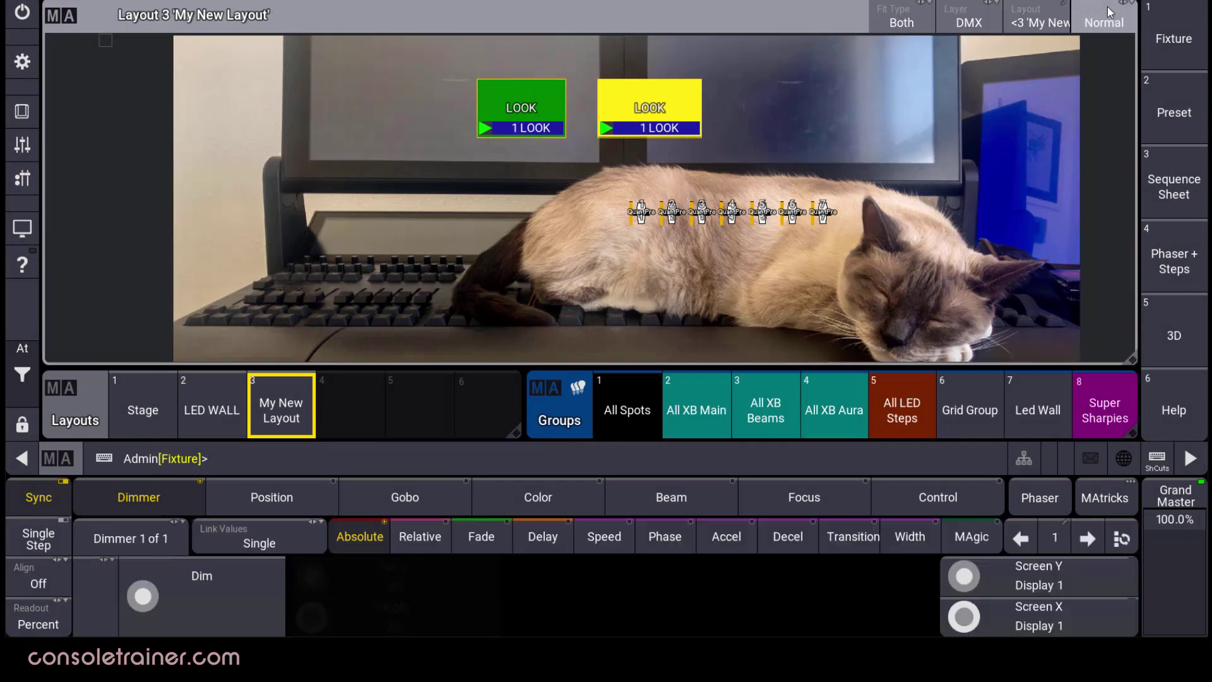
{"action": "left_click", "coordinate": [533, 101]}
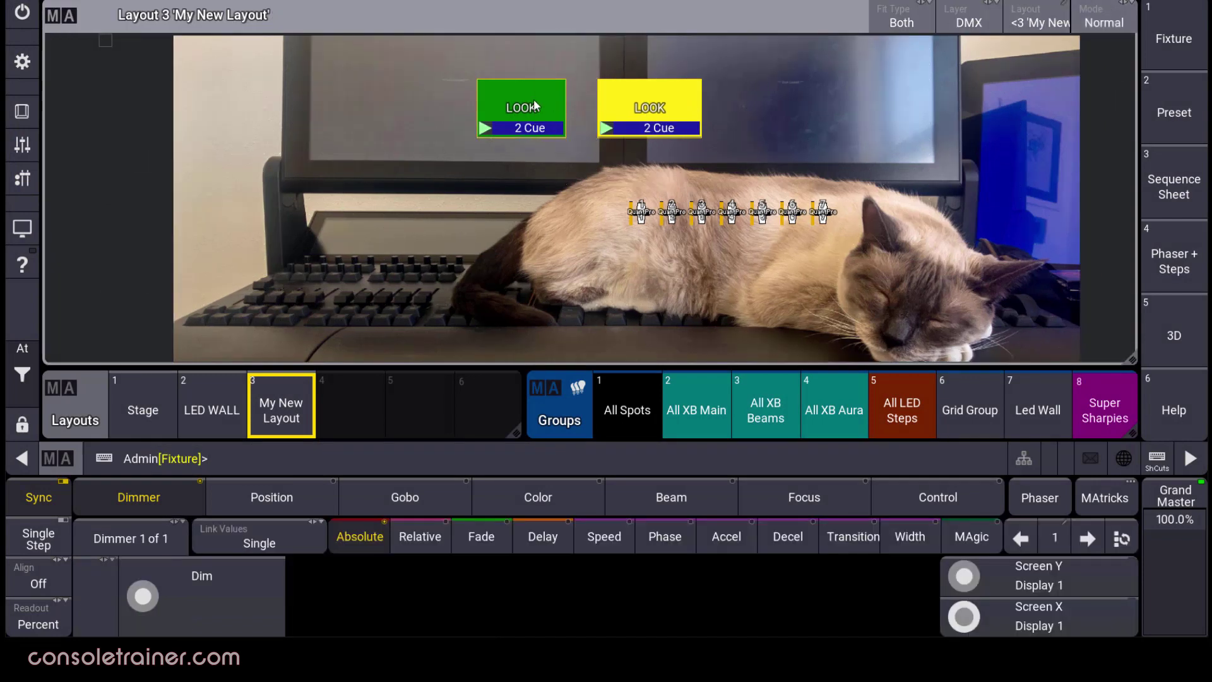
{"action": "left_click", "coordinate": [533, 101]}
{"action": "left_click", "coordinate": [640, 107]}
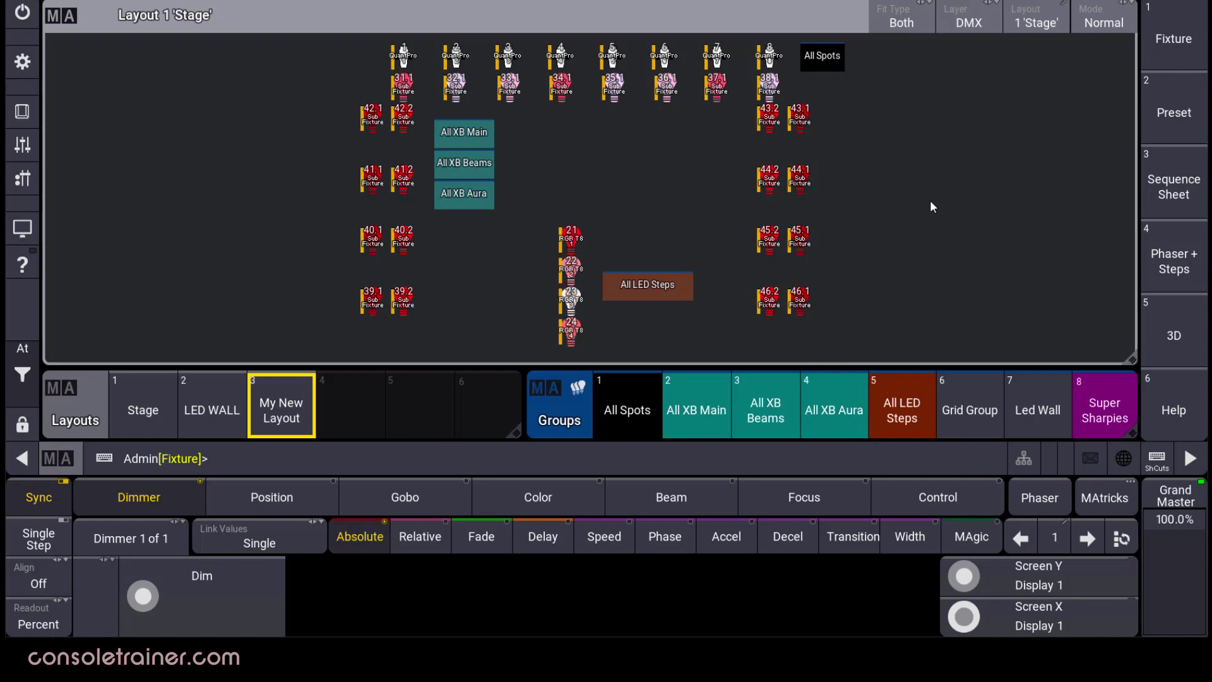
- Switch the Stage layout to Setup mode, open it for editing and filter its elements to AssignType Fixture
{"action": "left_click", "coordinate": [1104, 19]}
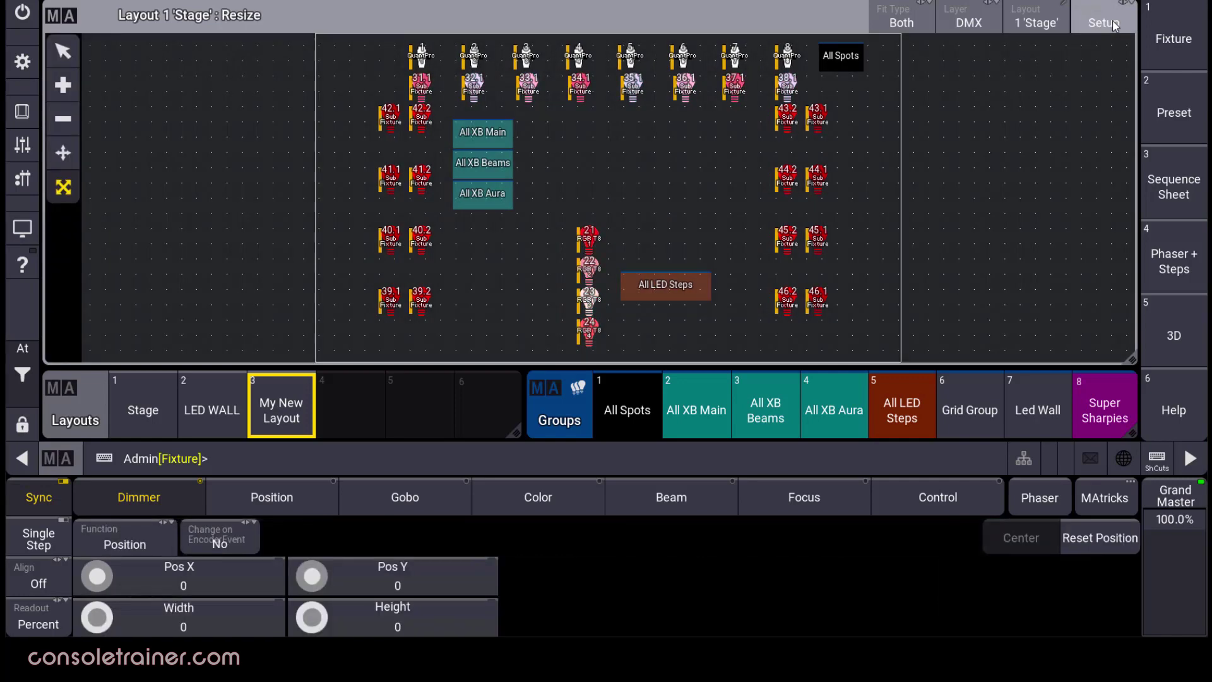
{"action": "left_click", "coordinate": [147, 404]}
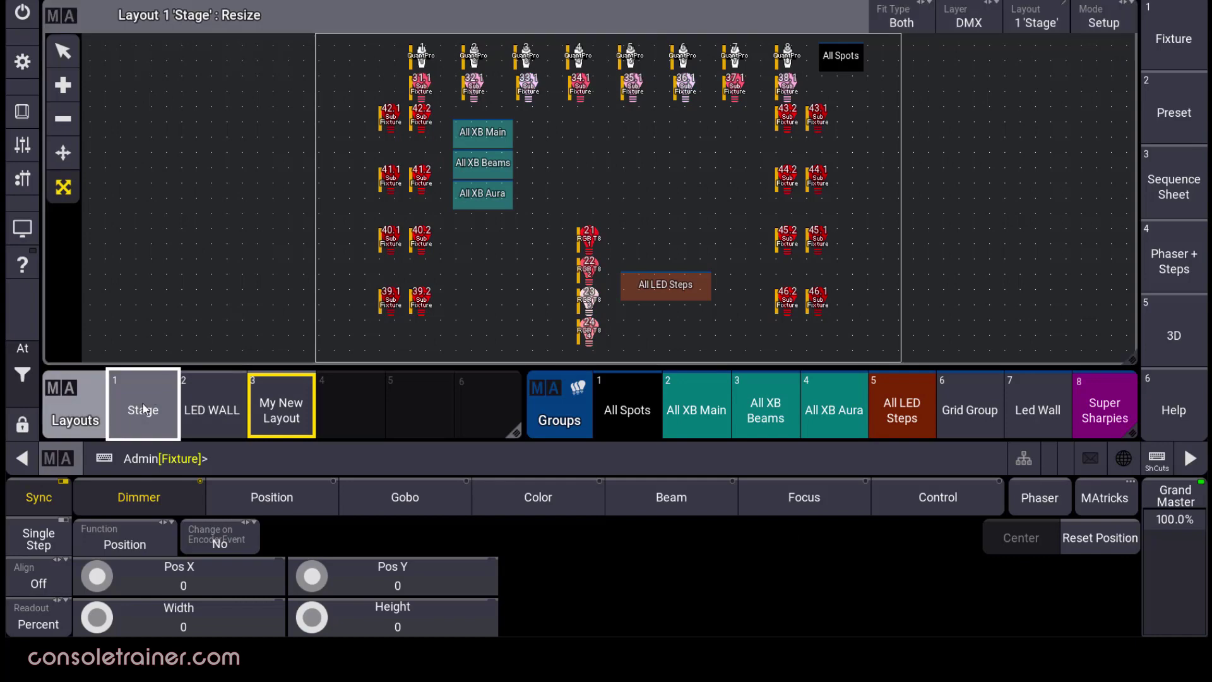
{"action": "left_click_drag", "start_coordinate": [144, 409], "coordinate": [89, 403]}
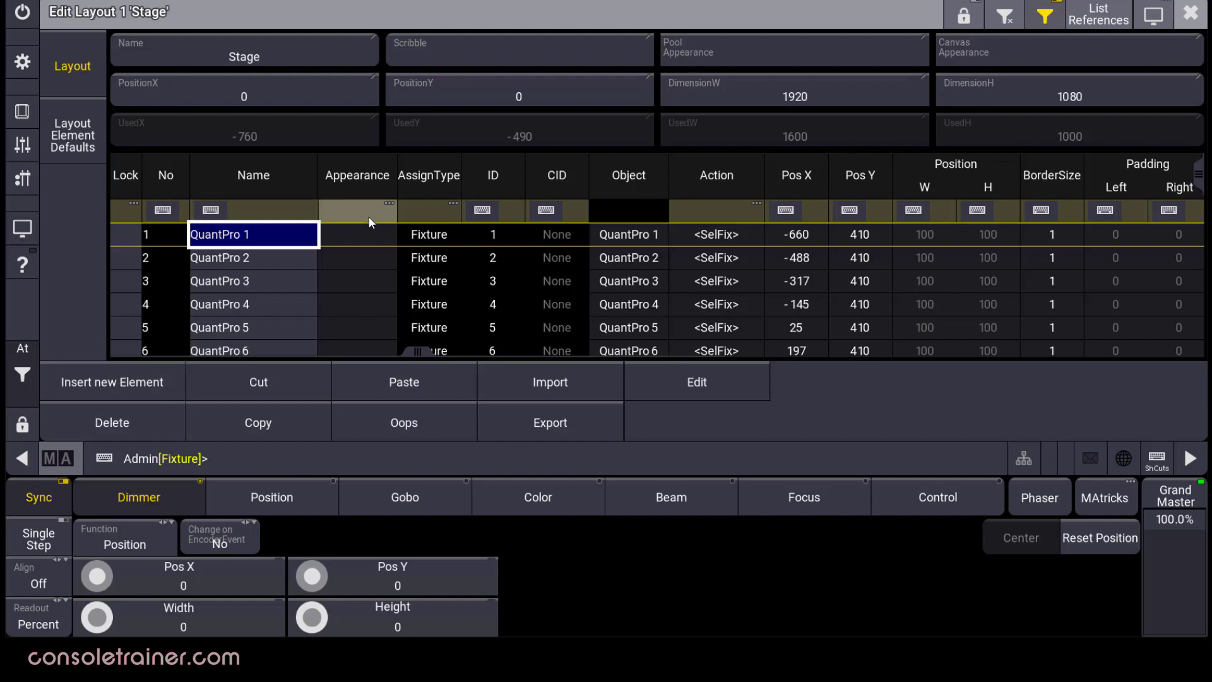
{"action": "left_click", "coordinate": [446, 218]}
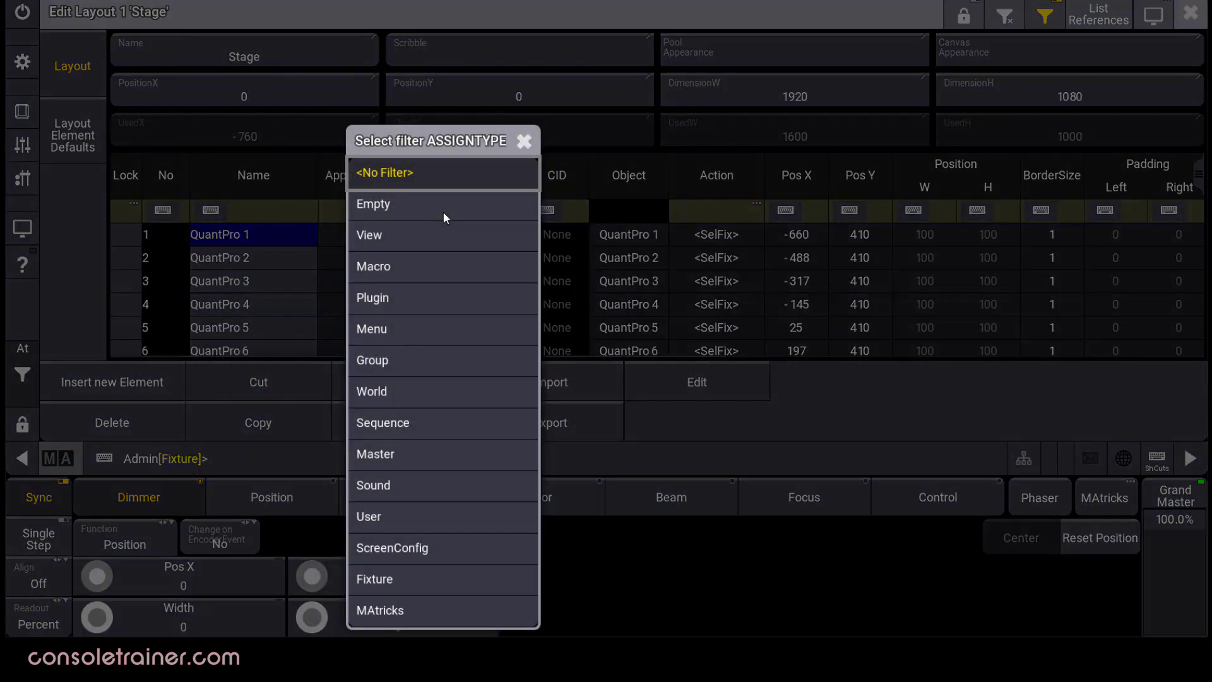
{"action": "left_click", "coordinate": [405, 585]}
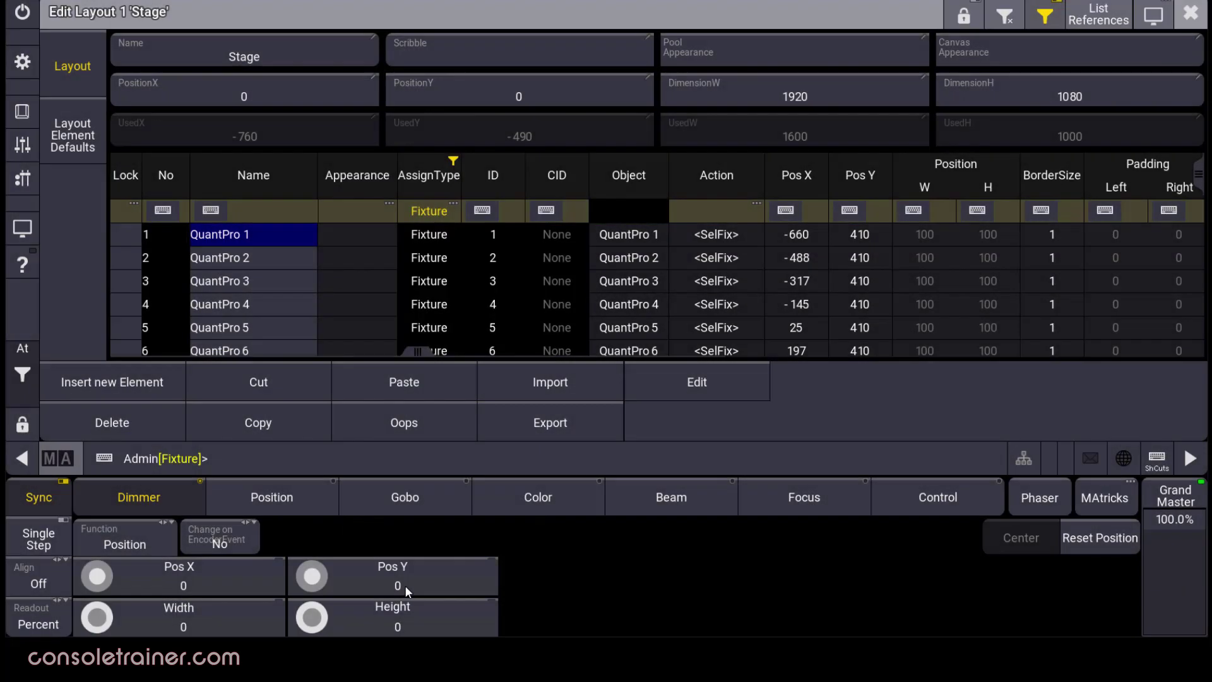
- Set the Visibility of ObjectName and Bar to Off and Value to On for all fixture elements
{"action": "left_click_drag", "start_coordinate": [424, 350], "coordinate": [865, 395]}
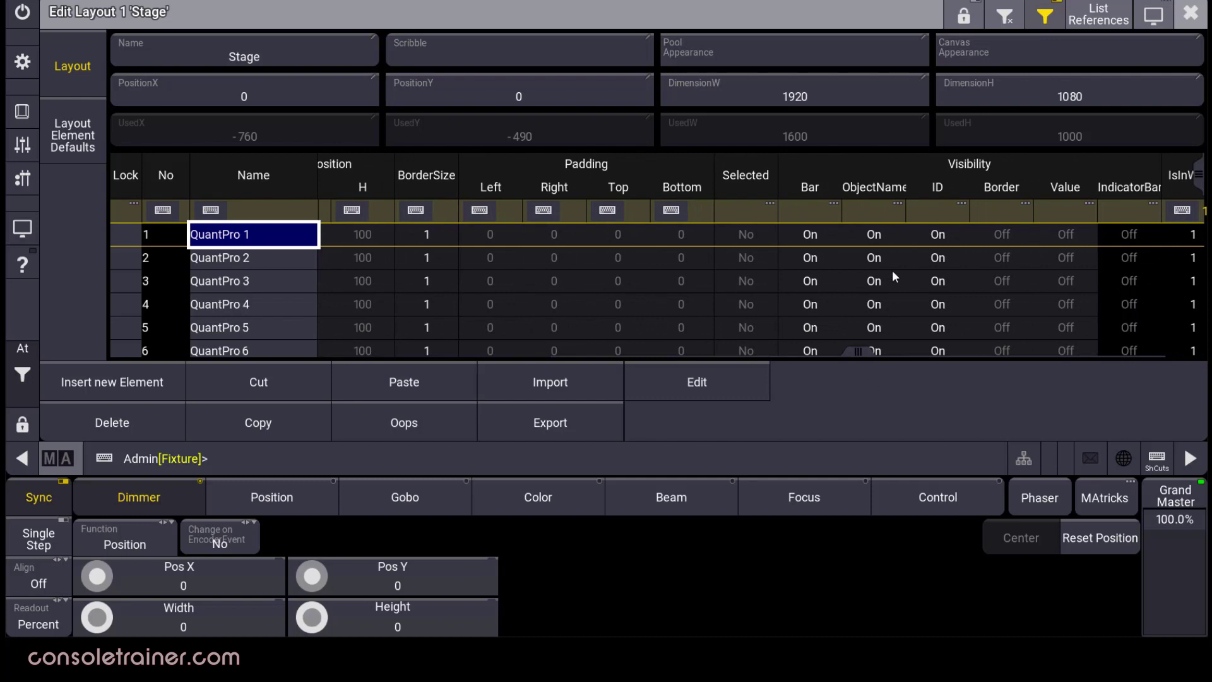
{"action": "left_click", "coordinate": [867, 190]}
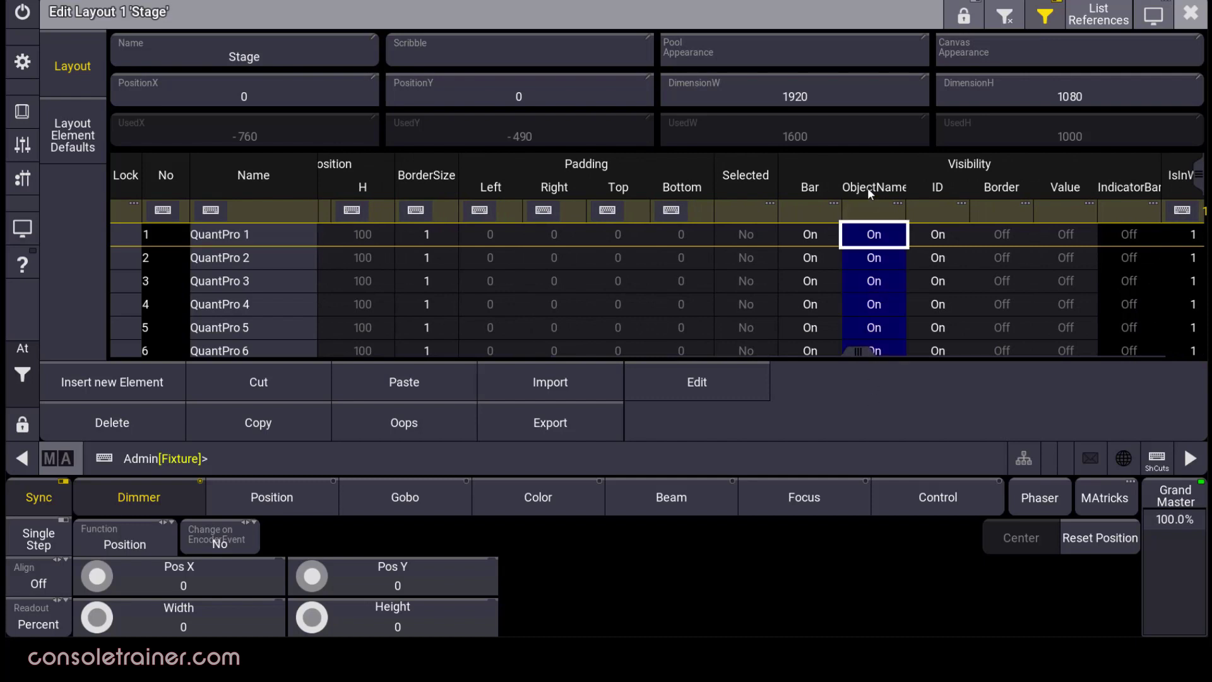
{"action": "left_click", "coordinate": [873, 238]}
{"action": "left_click", "coordinate": [815, 188]}
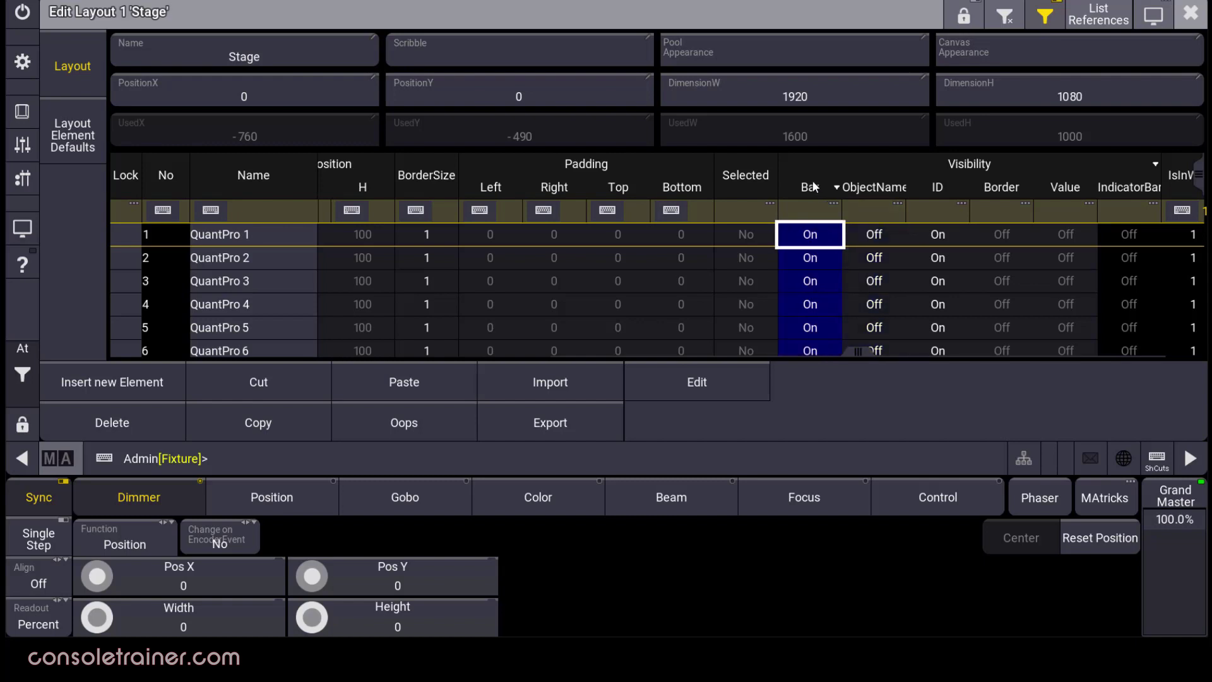
{"action": "left_click", "coordinate": [816, 236]}
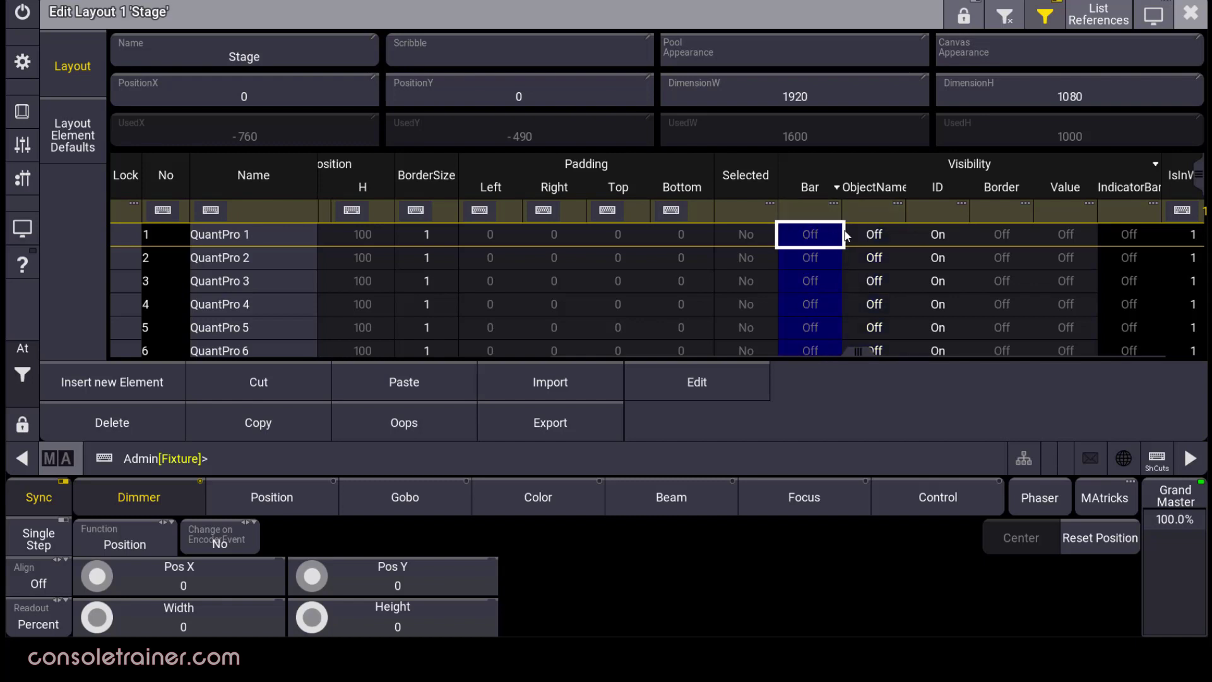
{"action": "left_click", "coordinate": [1071, 193]}
{"action": "left_click", "coordinate": [1077, 242]}
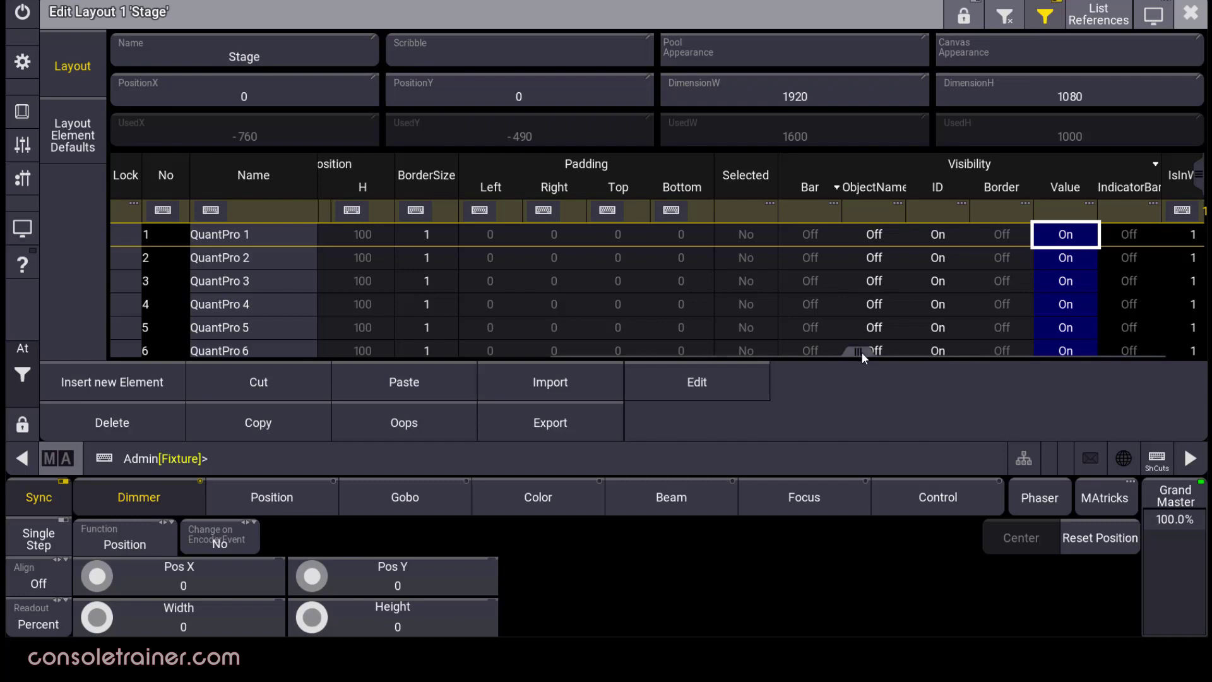
- Set the Appearance of all fixture elements to 17 Red and close the Stage layout editor
{"action": "left_click_drag", "start_coordinate": [858, 353], "coordinate": [341, 347]}
{"action": "left_click", "coordinate": [349, 179]}
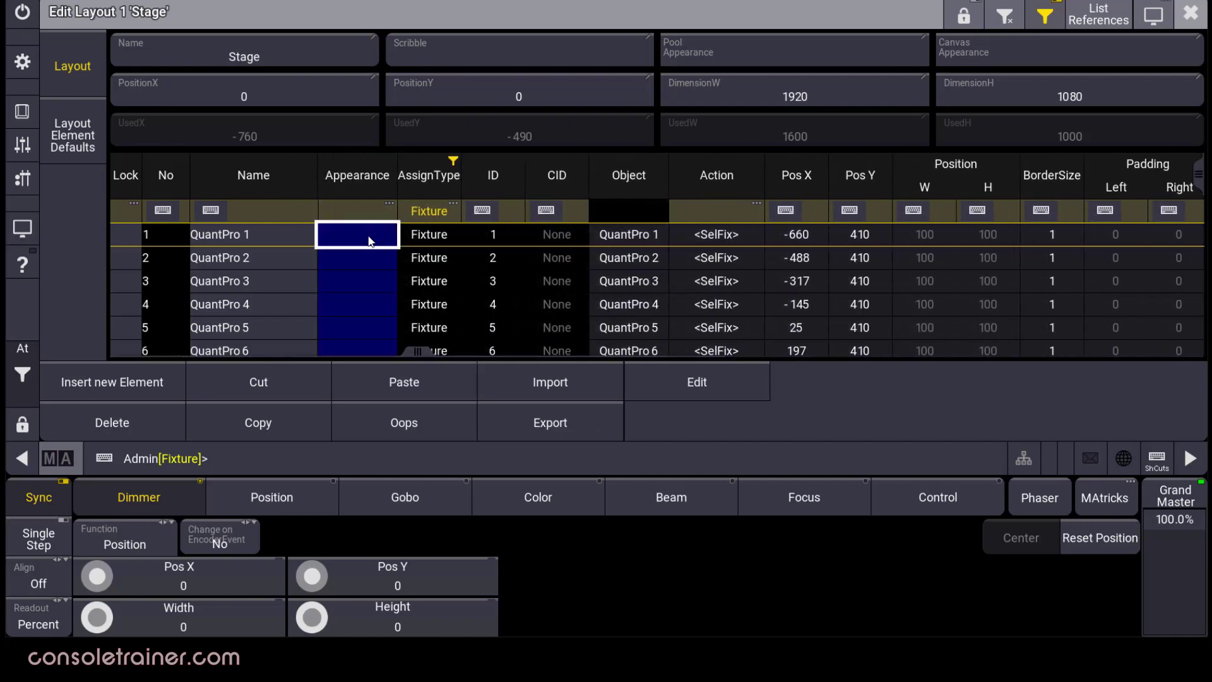
{"action": "left_click", "coordinate": [369, 234]}
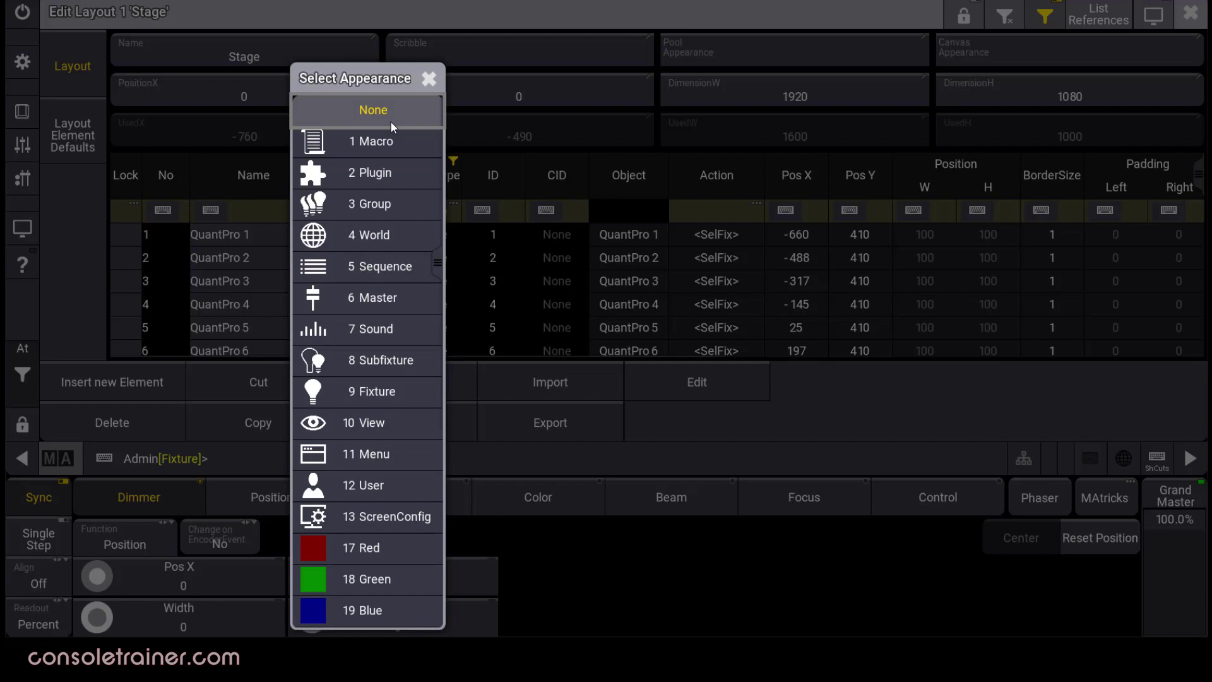
{"action": "left_click", "coordinate": [396, 546]}
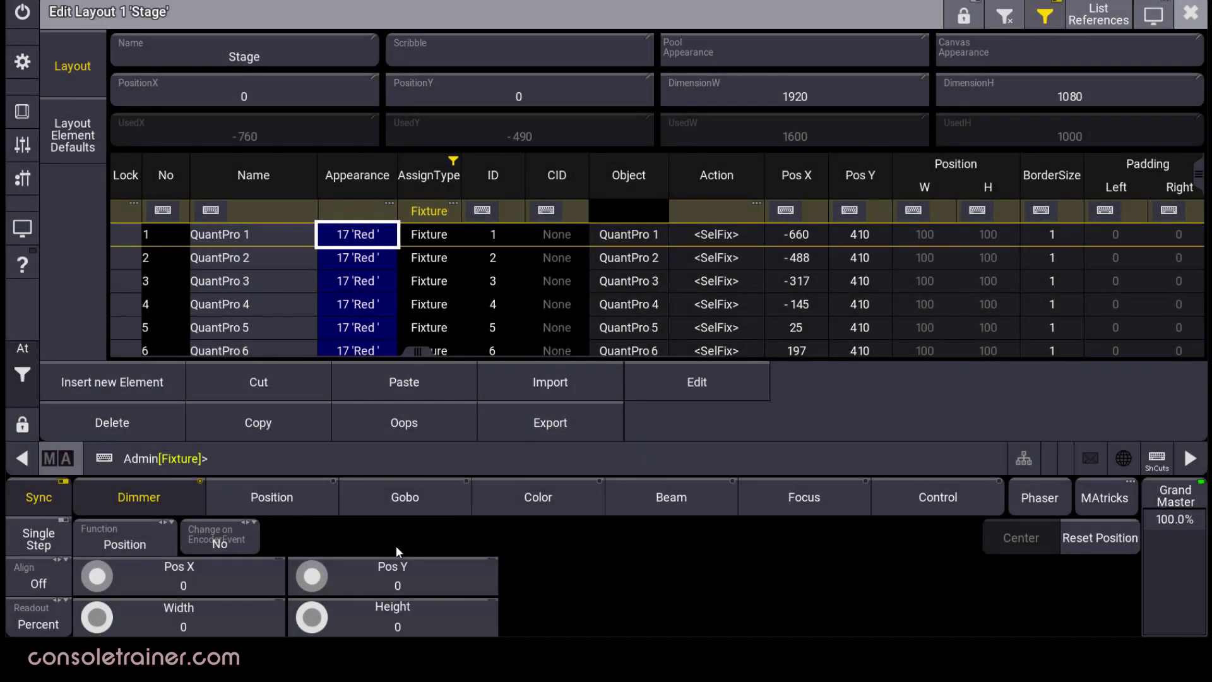
{"action": "left_click", "coordinate": [1191, 14]}
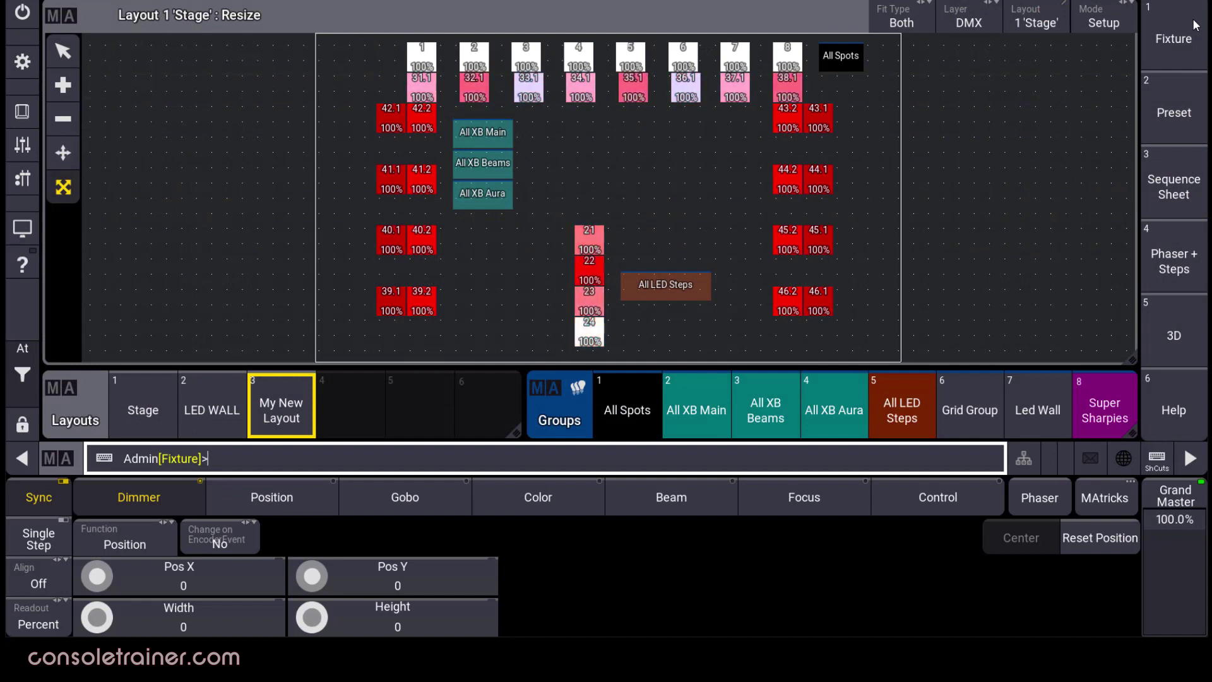